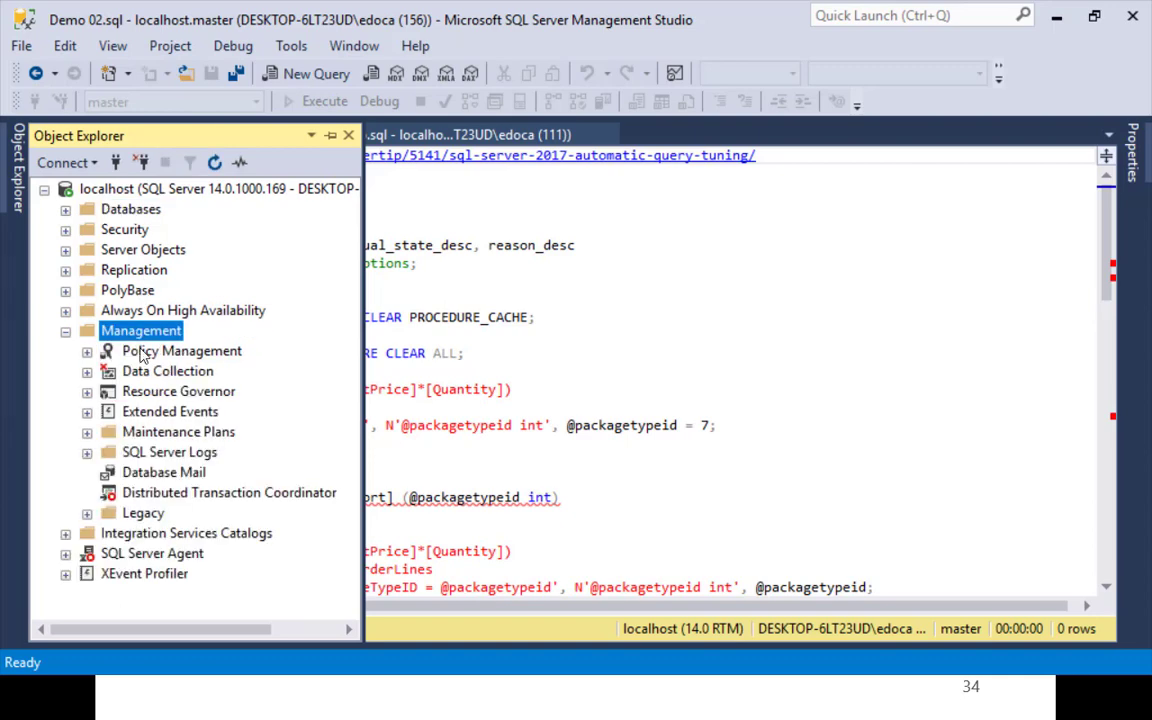
# Step: Collapse the Management folder, expand Databases, and select the WideWorldImporters database
pyautogui.click(65, 331)
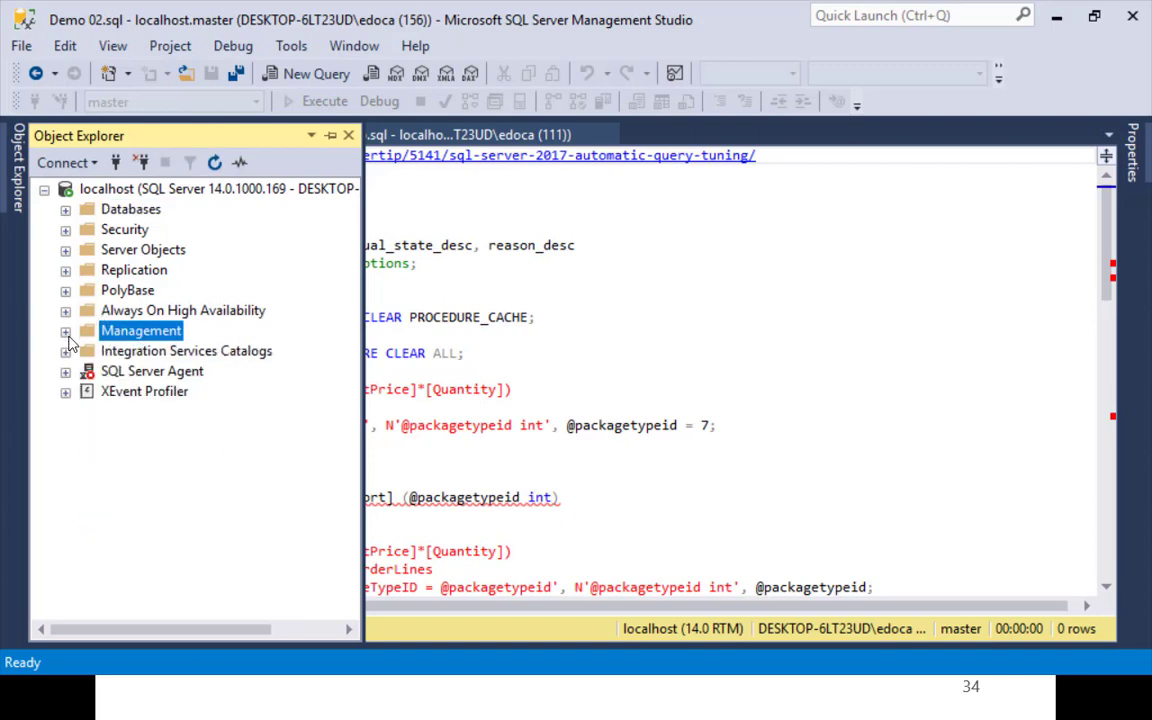
pyautogui.doubleClick(130, 209)
pyautogui.scroll(-8, 187, 395)
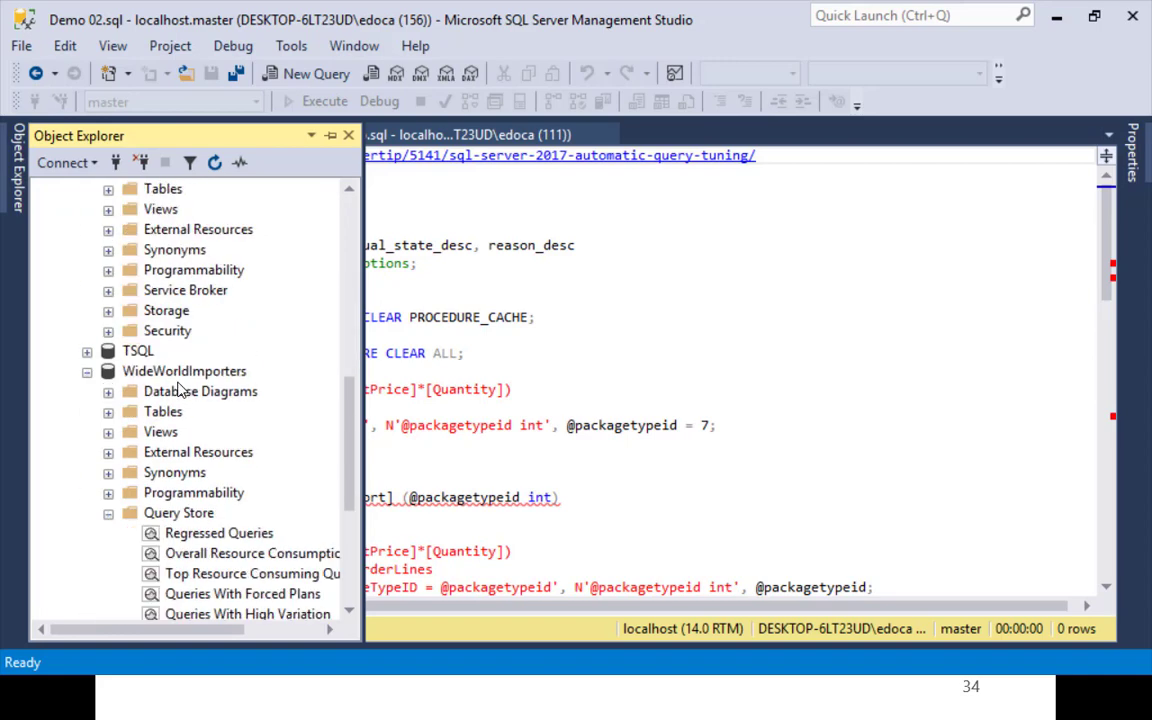
pyautogui.scroll(-3, 172, 350)
pyautogui.scroll(2, 178, 340)
pyautogui.click(184, 310)
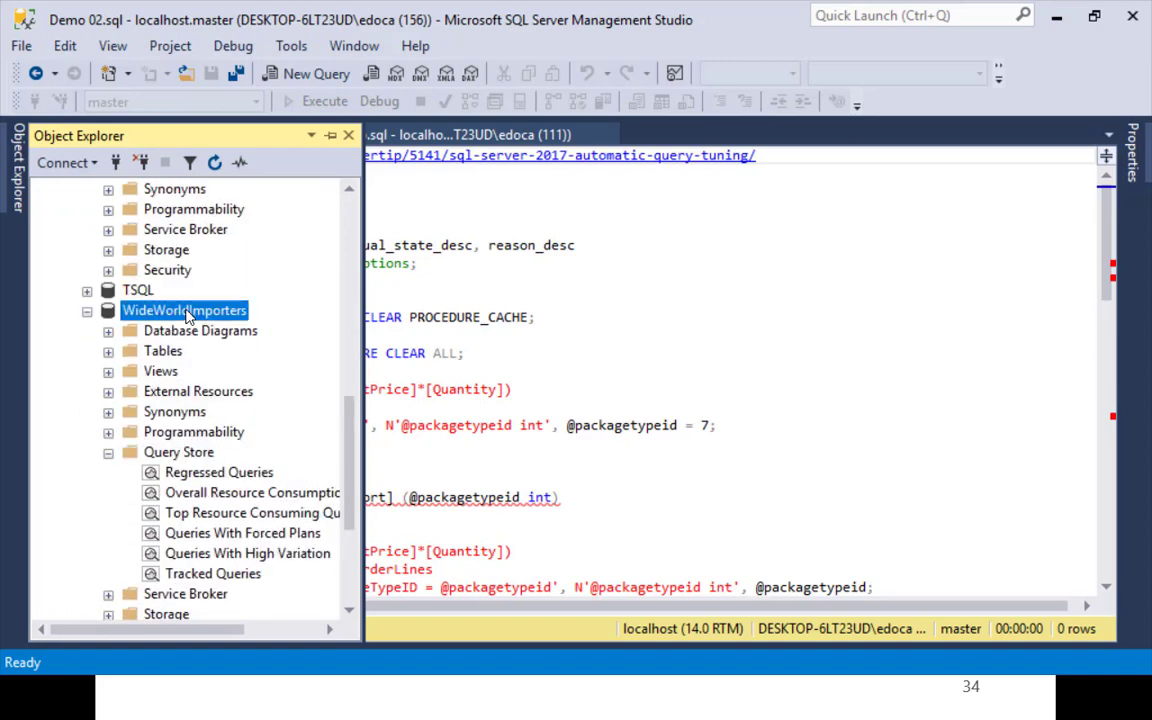
# Step: Collapse the other expanded database and bring the Query Store reports under WideWorldImporters into view
pyautogui.scroll(2, 341, 303)
pyautogui.scroll(8, 330, 290)
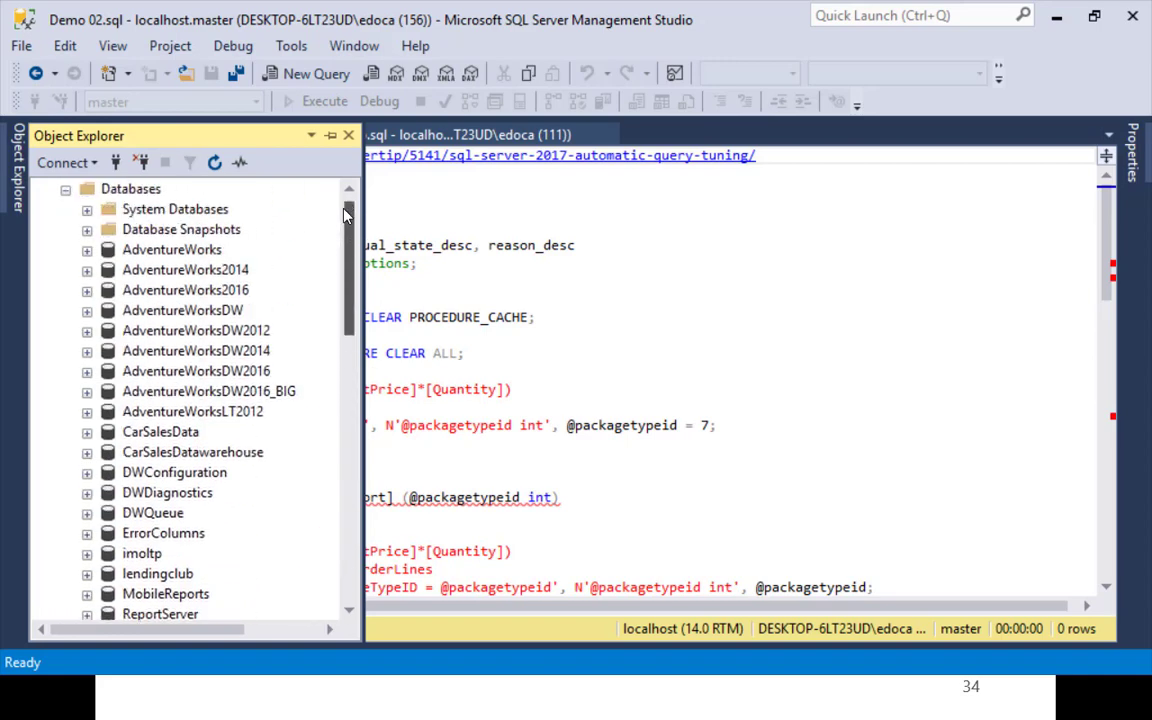
pyautogui.scroll(-4, 340, 290)
pyautogui.click(88, 455)
pyautogui.scroll(-3, 170, 447)
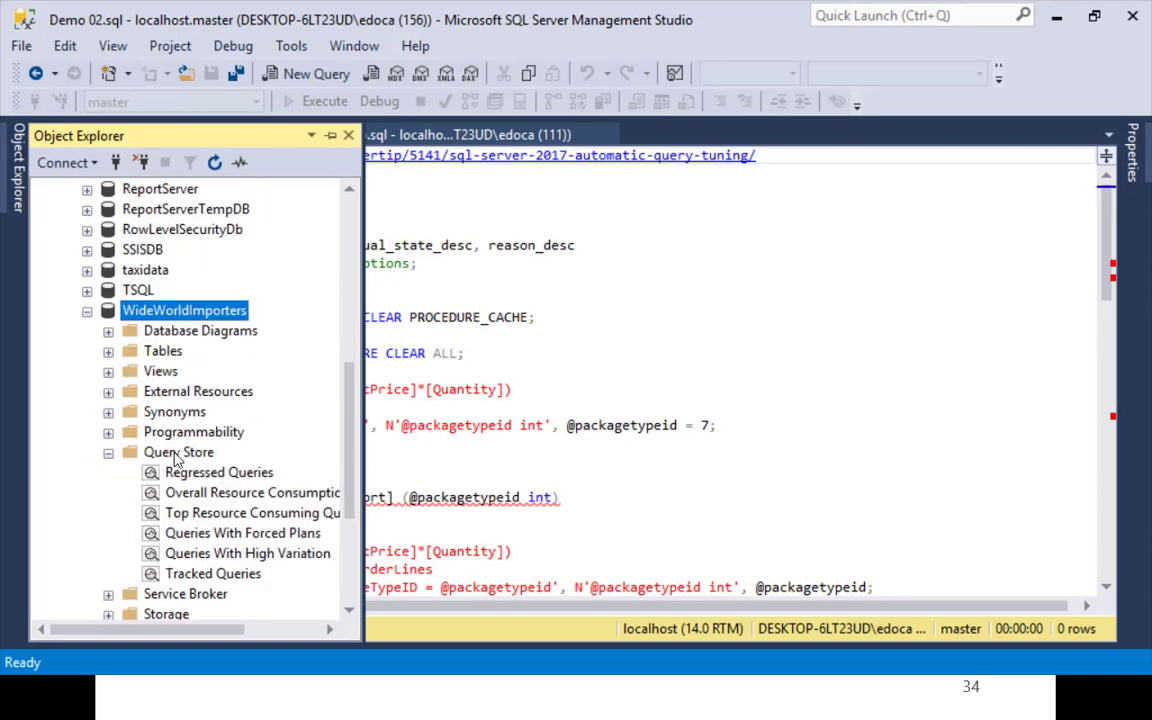
pyautogui.scroll(-1, 168, 470)
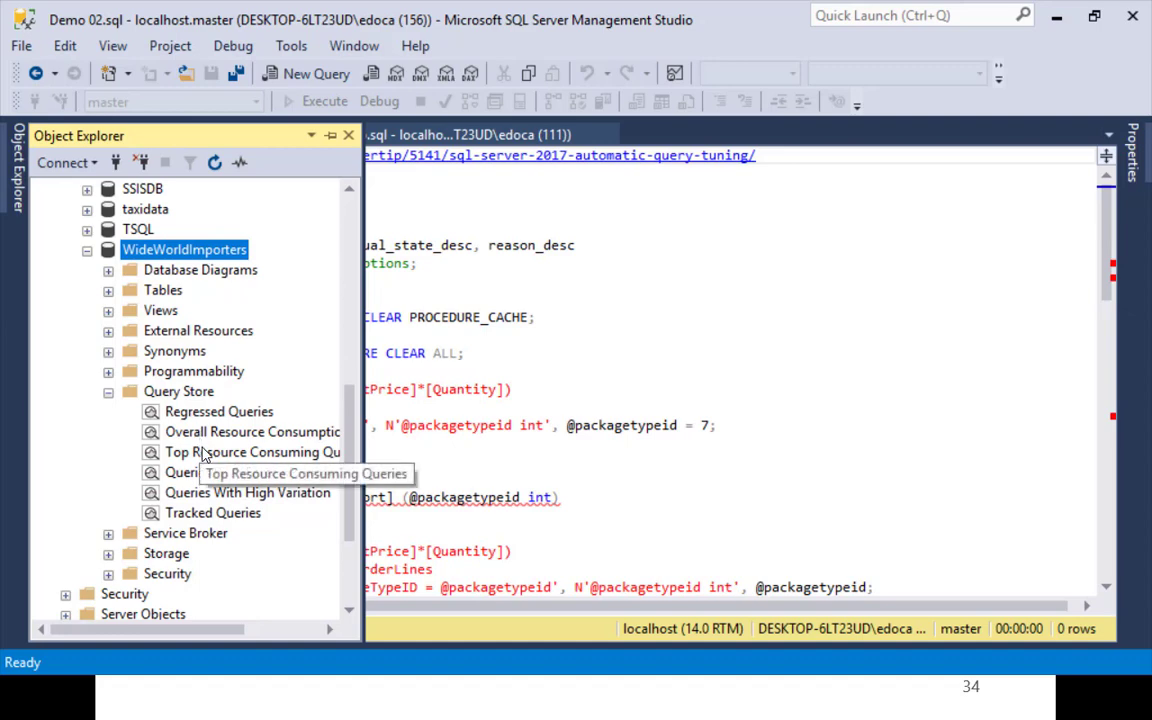
# Step: Show the Query Store settings in the properties of the WideWorldImporters database
pyautogui.rightClick(196, 258)
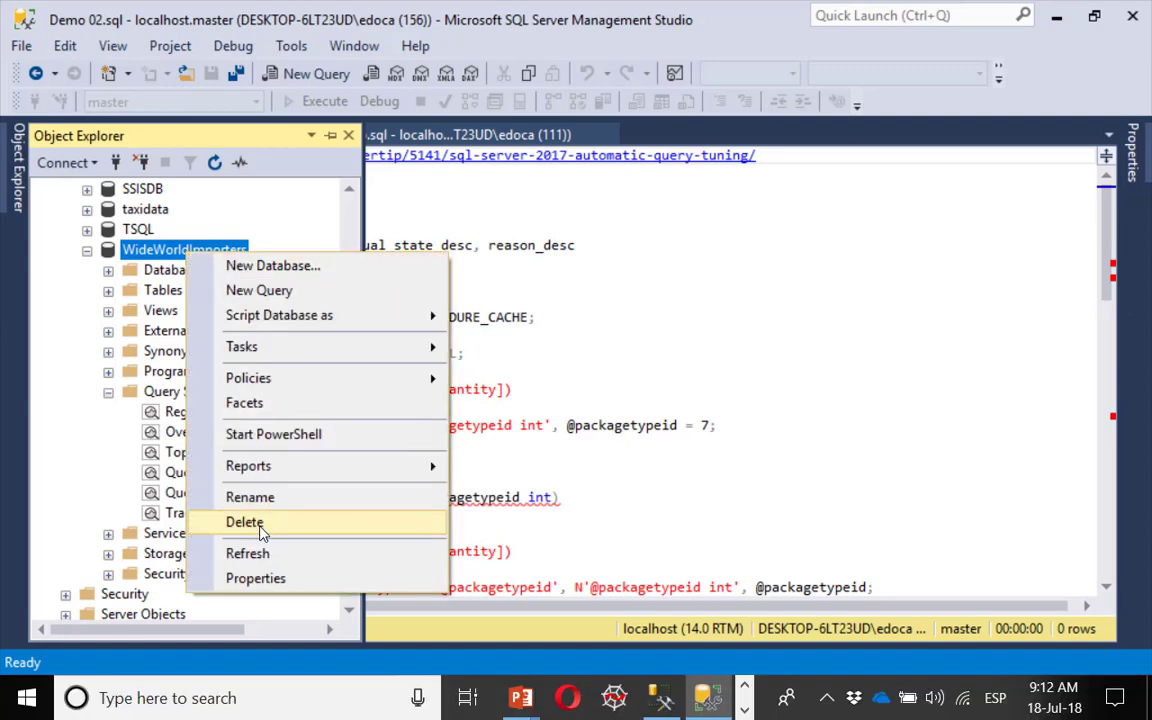
pyautogui.click(262, 577)
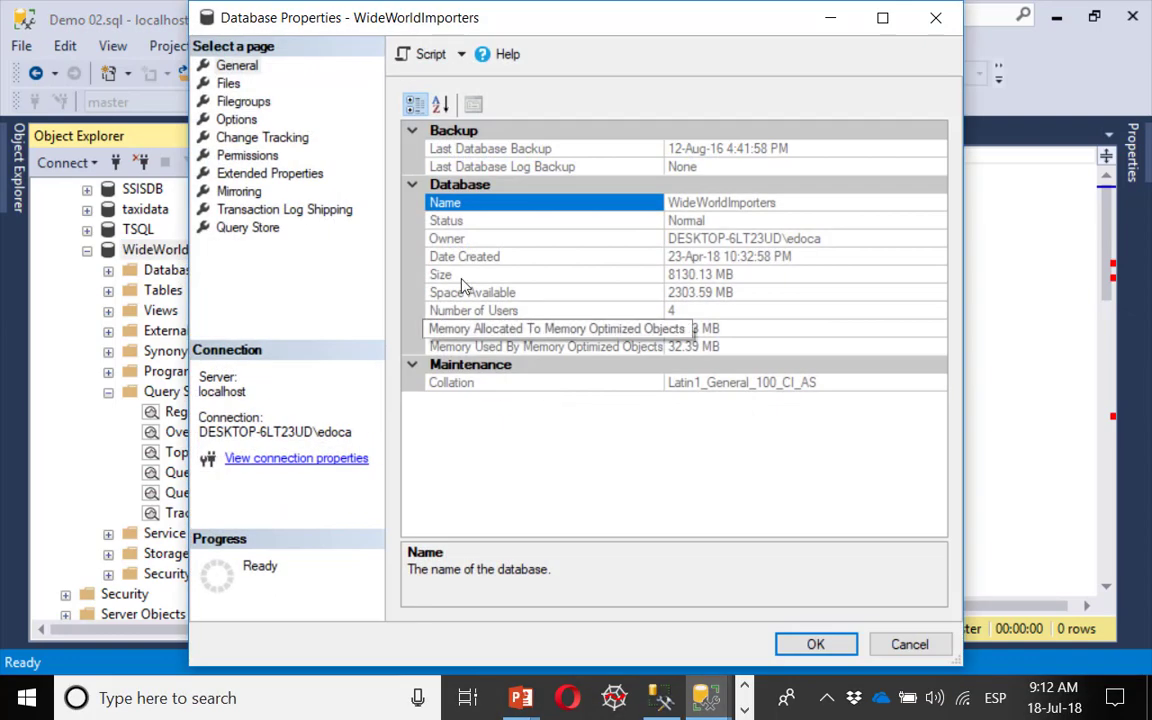
pyautogui.click(255, 230)
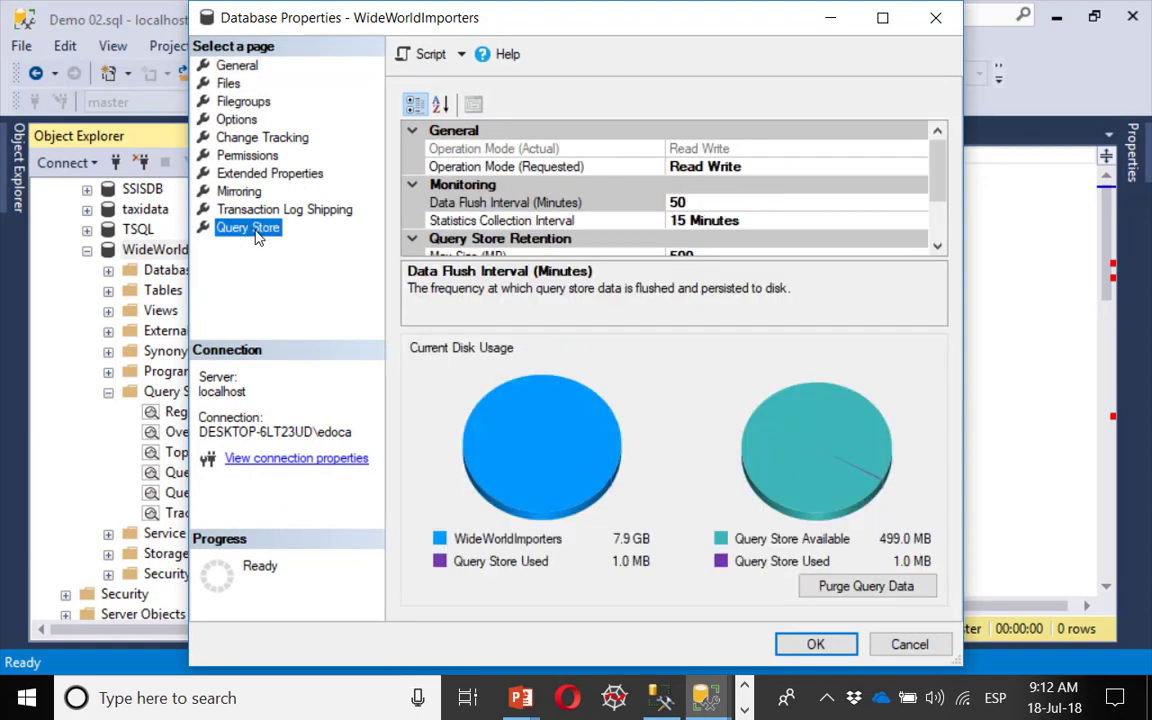
pyautogui.moveTo(940, 172)
pyautogui.mouseDown()
pyautogui.moveTo(940, 208)
pyautogui.moveTo(939, 166)
pyautogui.mouseUp()
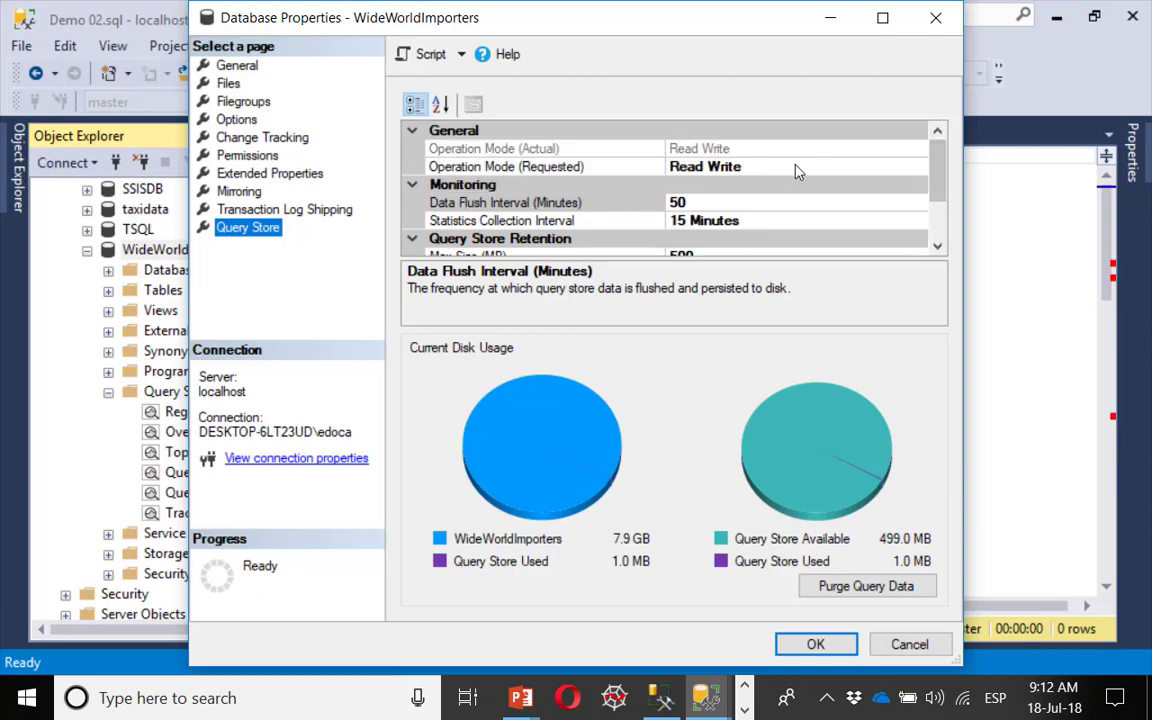
# Step: Try Off and Read Only as the requested Query Store operation mode, and return it to Read Write
pyautogui.click(797, 172)
pyautogui.click(918, 170)
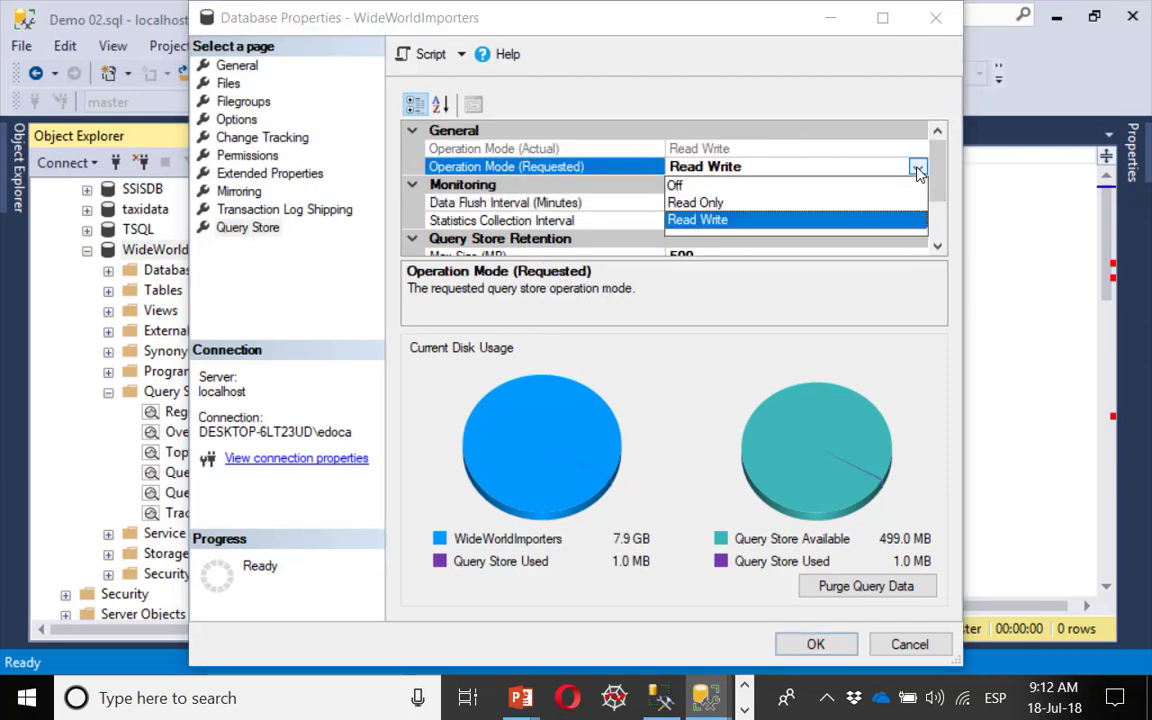
pyautogui.click(812, 186)
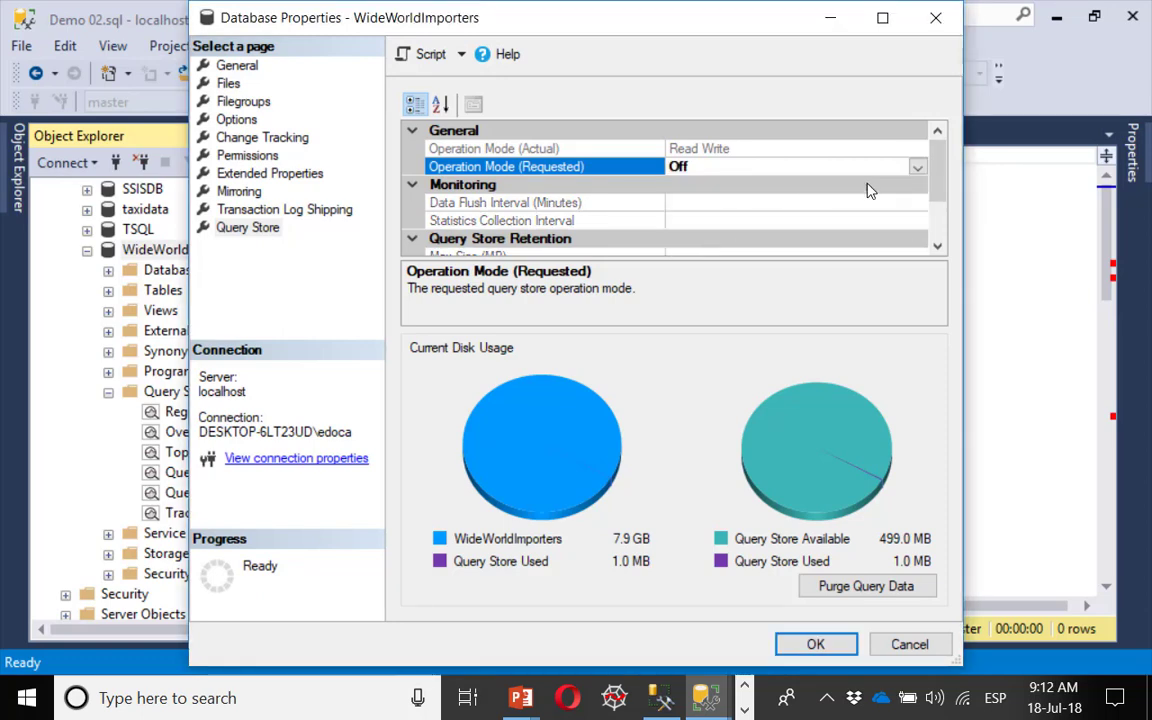
pyautogui.click(918, 168)
pyautogui.click(775, 201)
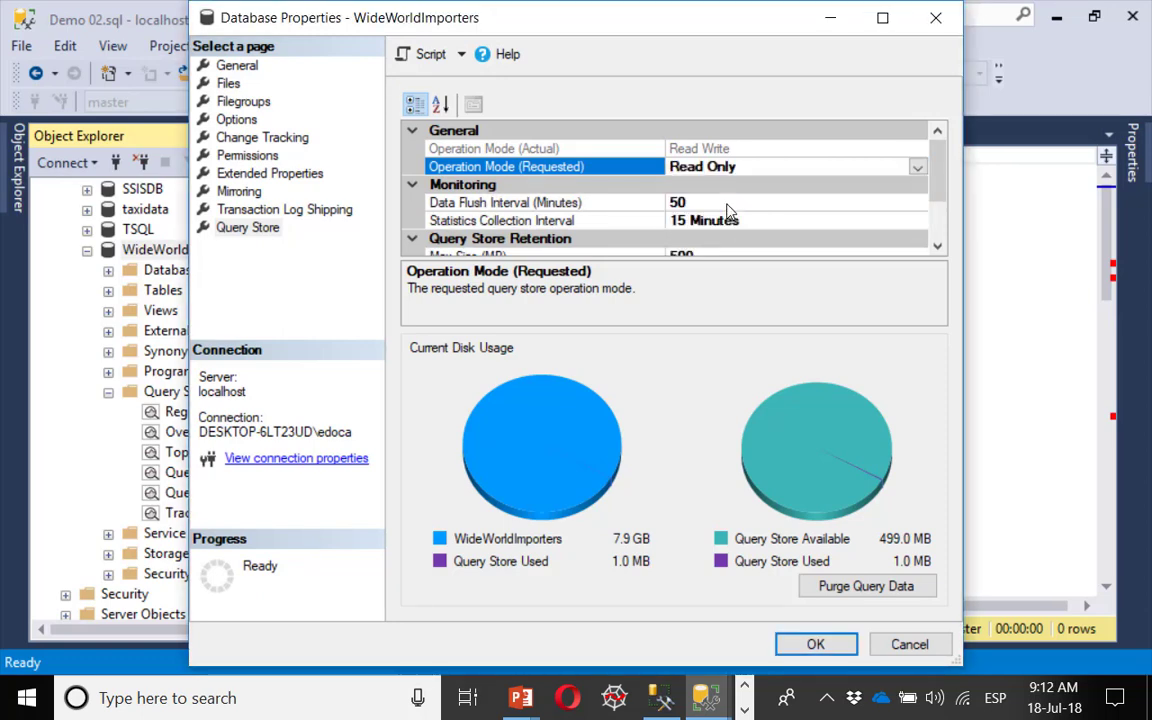
pyautogui.click(917, 167)
pyautogui.click(728, 221)
# Step: Switch the requested operation mode to Read Only once more and set it back to Read Write
pyautogui.click(917, 167)
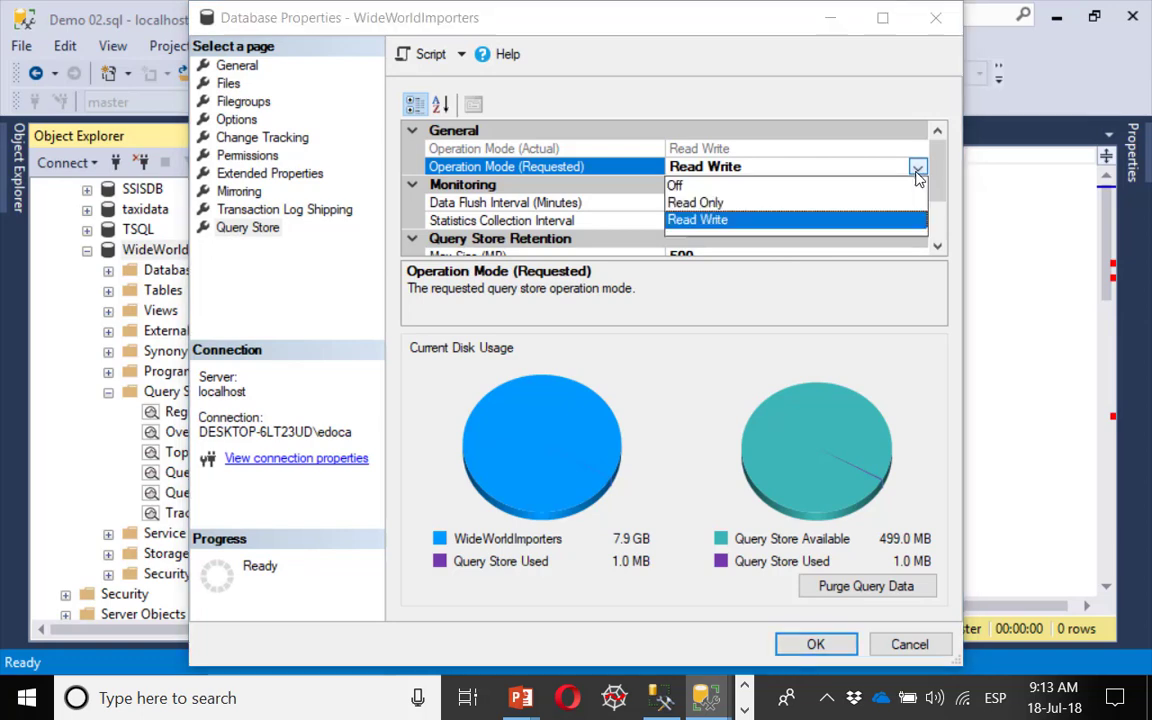
pyautogui.click(764, 202)
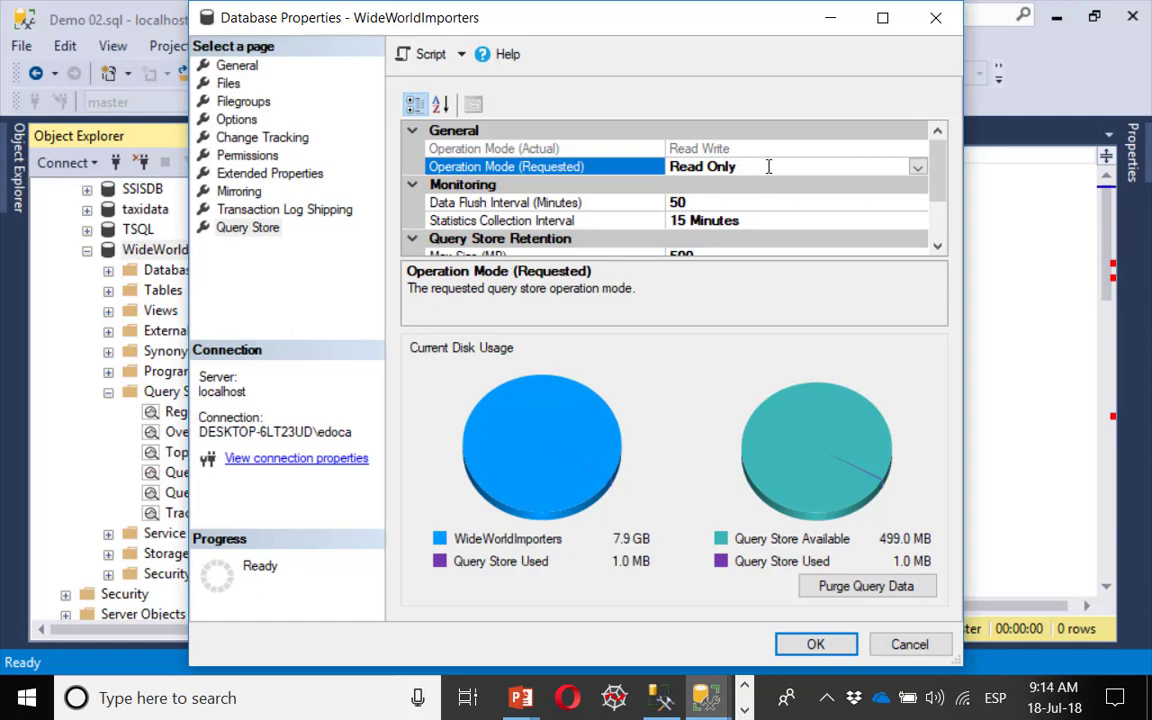
pyautogui.click(917, 168)
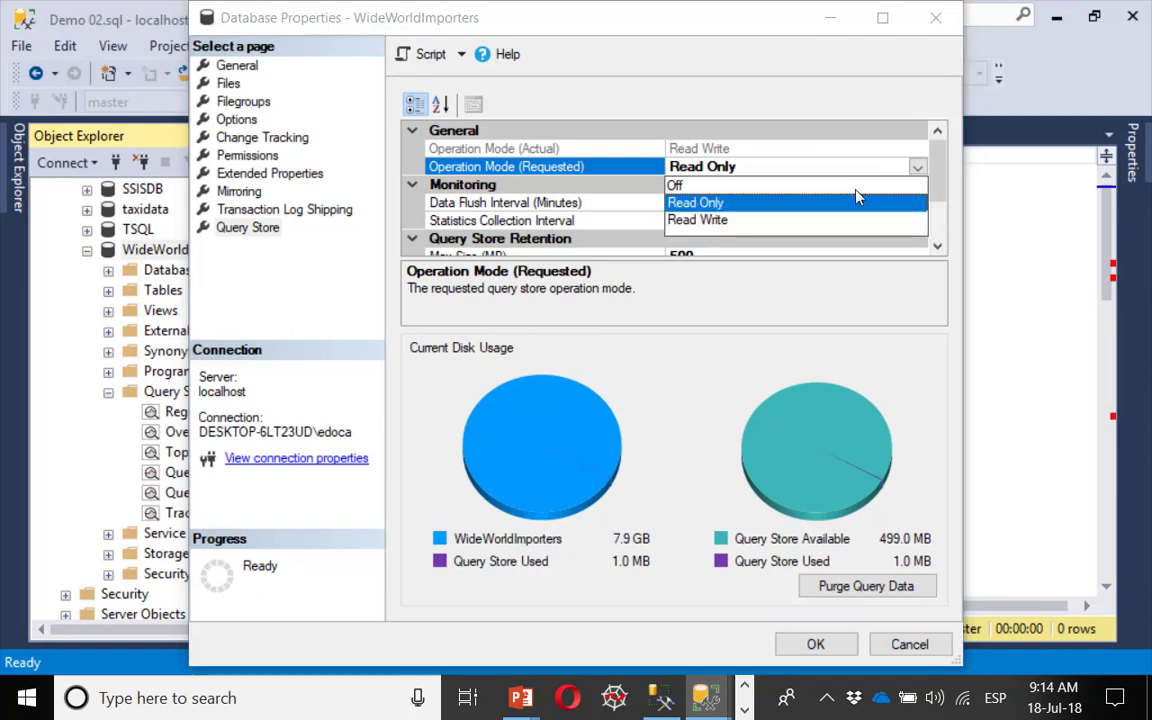
pyautogui.click(786, 222)
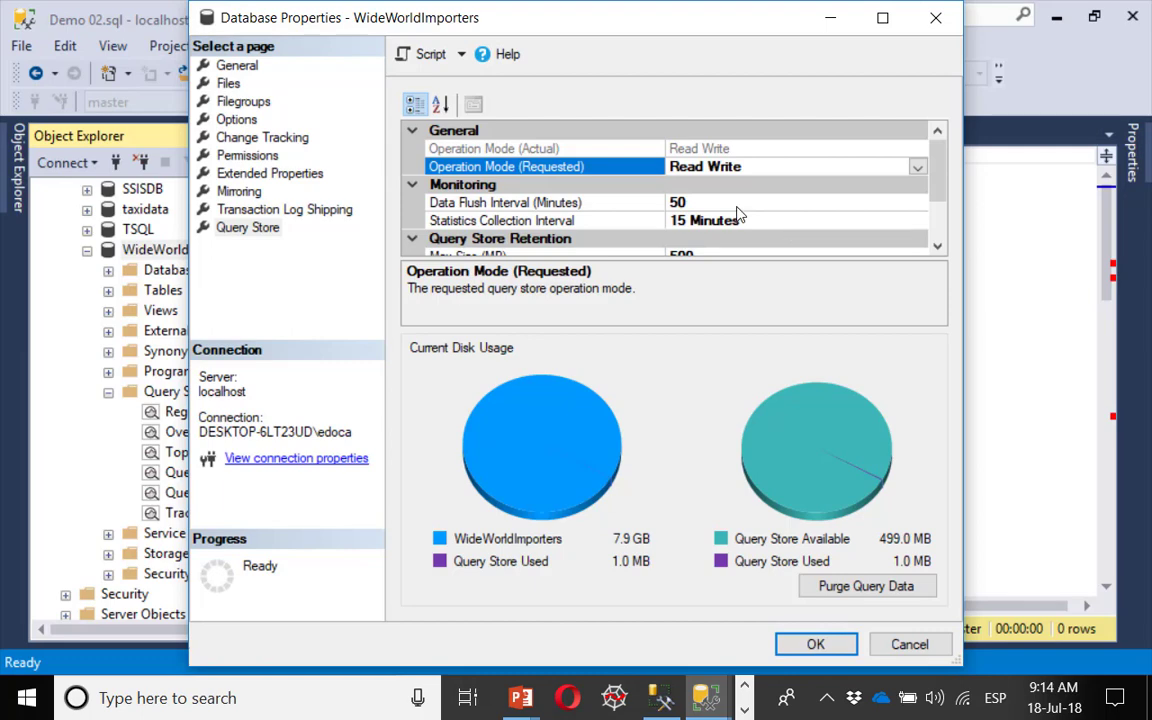
# Step: Review the Data Flush Interval setting and the available choices for Statistics Collection Interval
pyautogui.click(700, 203)
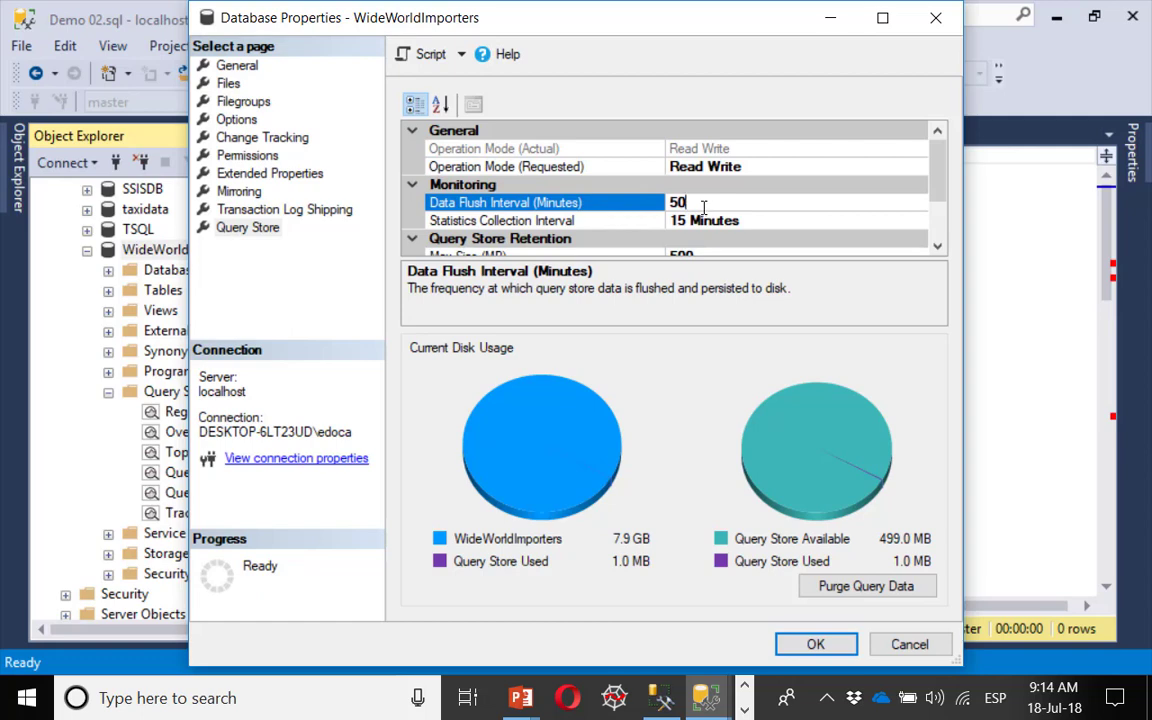
pyautogui.click(721, 222)
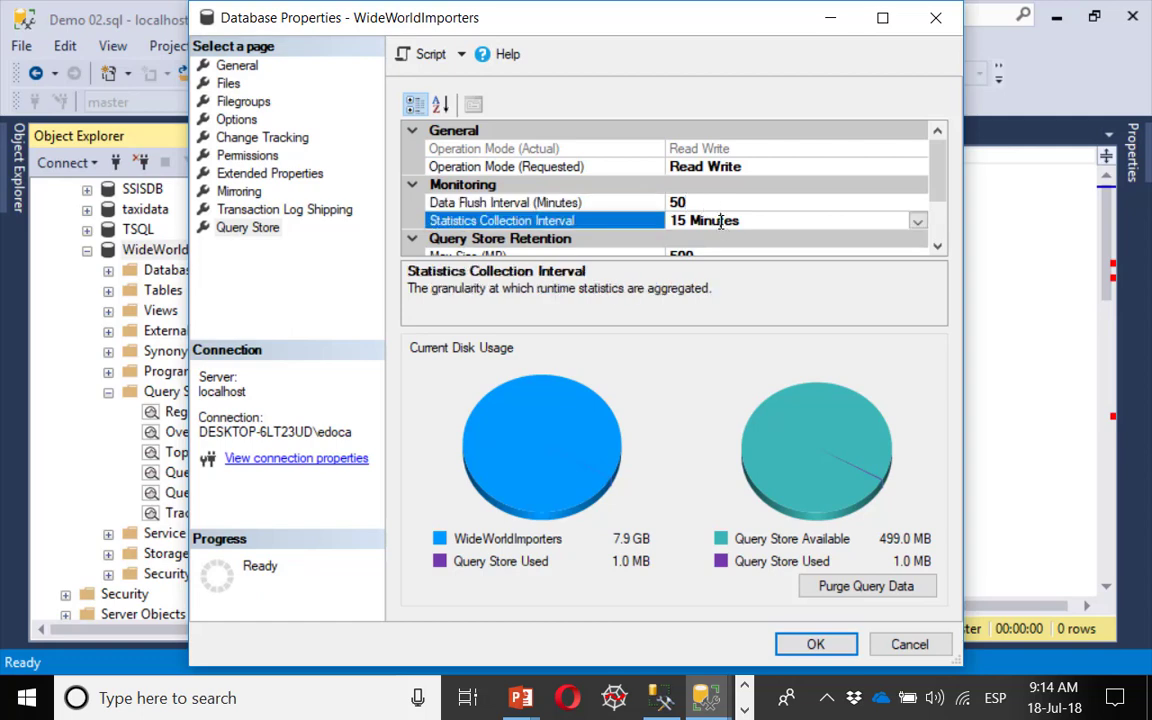
pyautogui.click(917, 222)
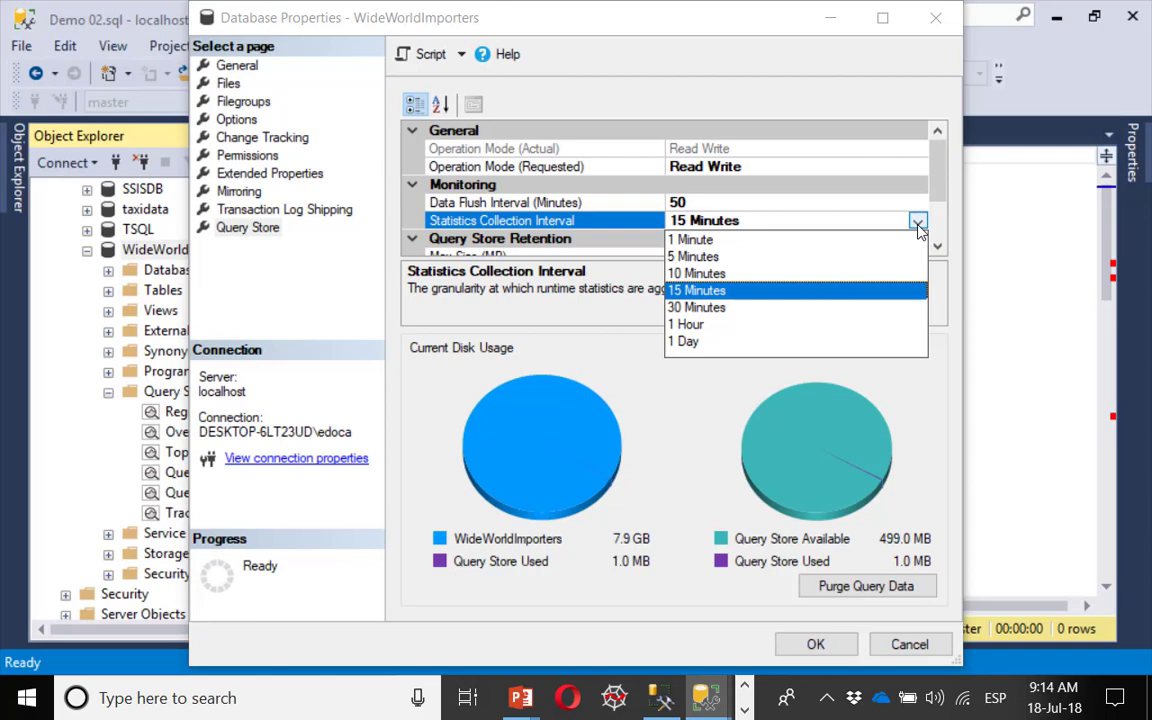
pyautogui.click(918, 222)
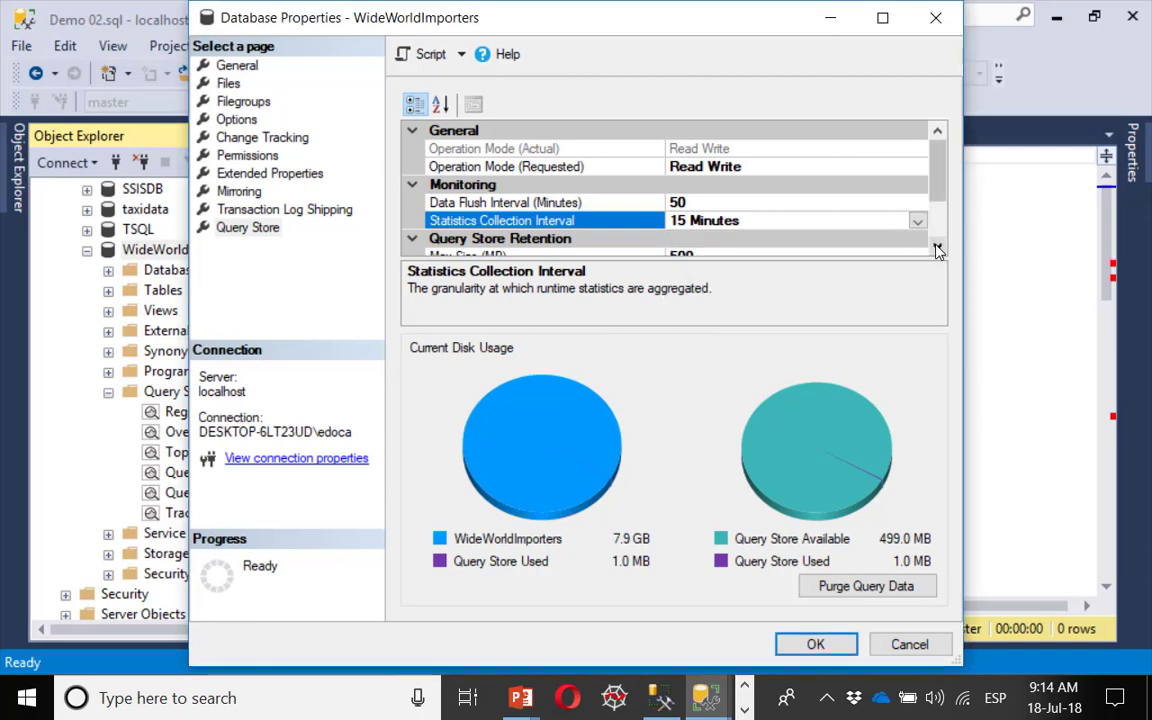
# Step: Review the Max Size setting and the available Query Store Capture Mode options under Query Store Retention
pyautogui.click(937, 247)
pyautogui.click(937, 247)
pyautogui.click(937, 247)
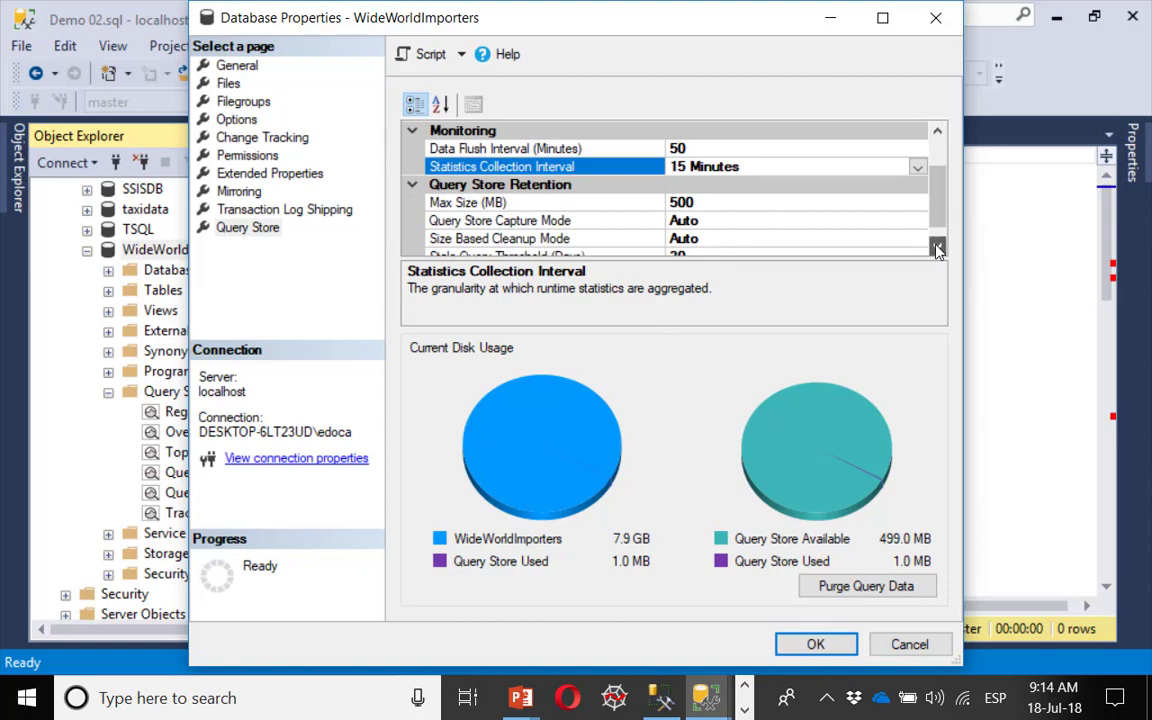
pyautogui.click(725, 203)
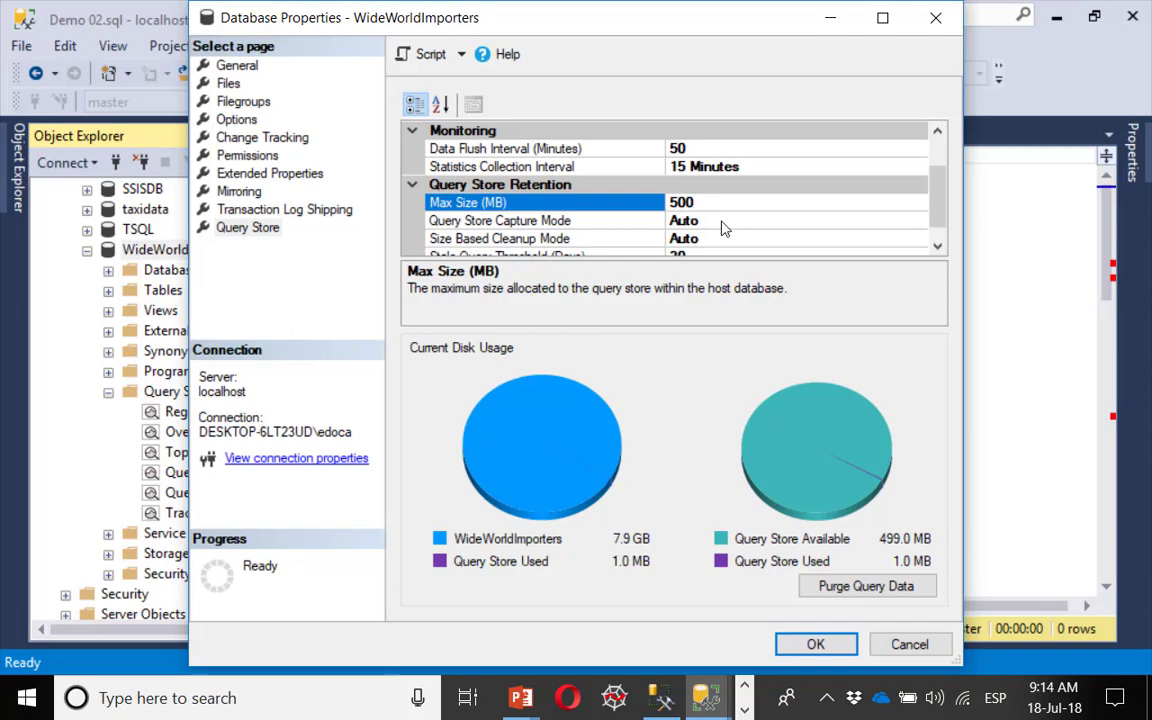
pyautogui.click(723, 220)
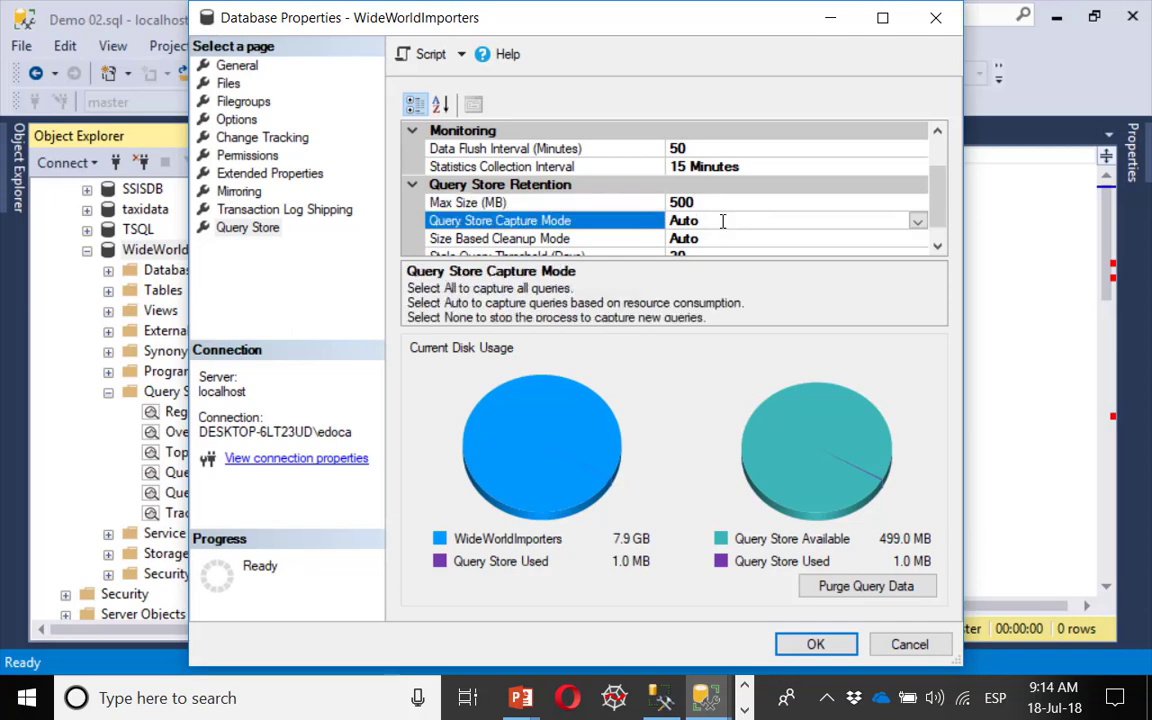
pyautogui.click(917, 221)
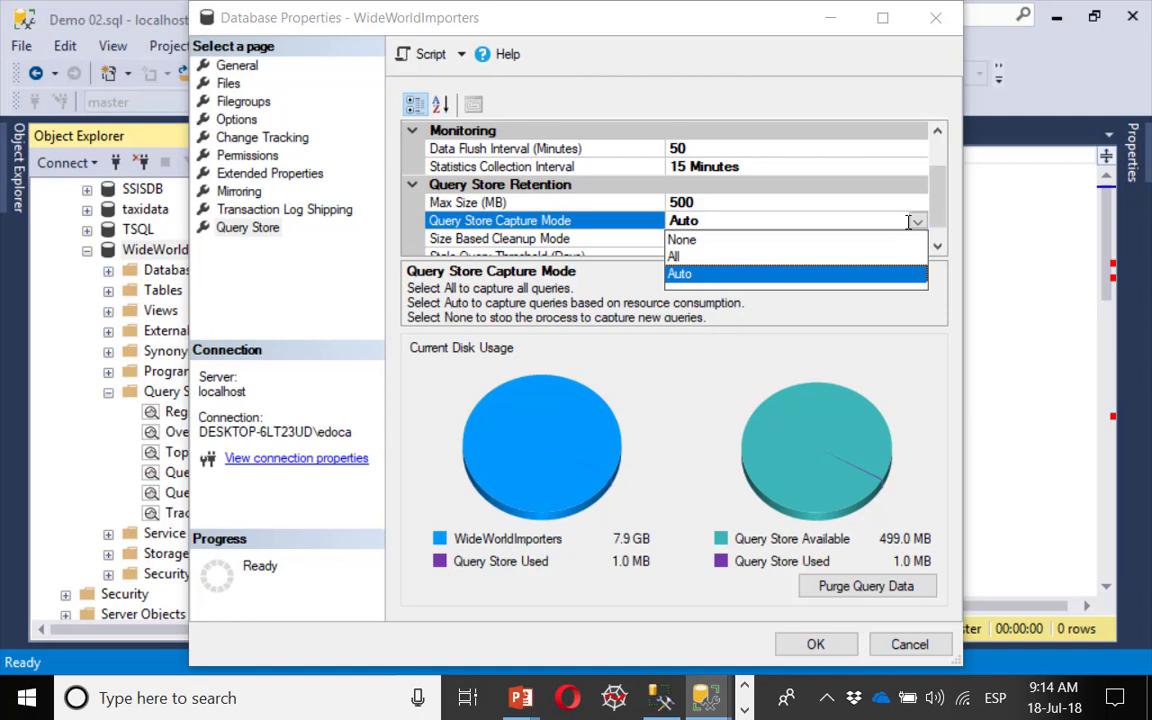
pyautogui.click(908, 222)
# Step: Review the Size Based Cleanup Mode options and the Stale Query Threshold, and leave the database properties without saving
pyautogui.click(917, 242)
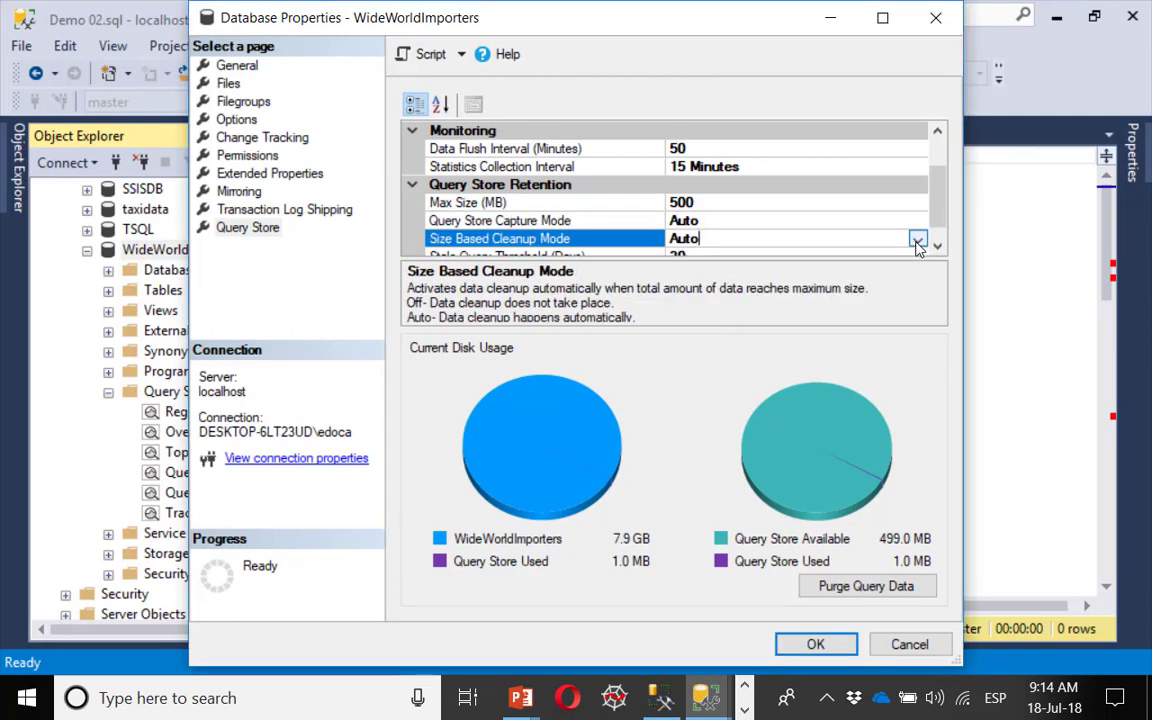
pyautogui.click(503, 27)
pyautogui.click(917, 242)
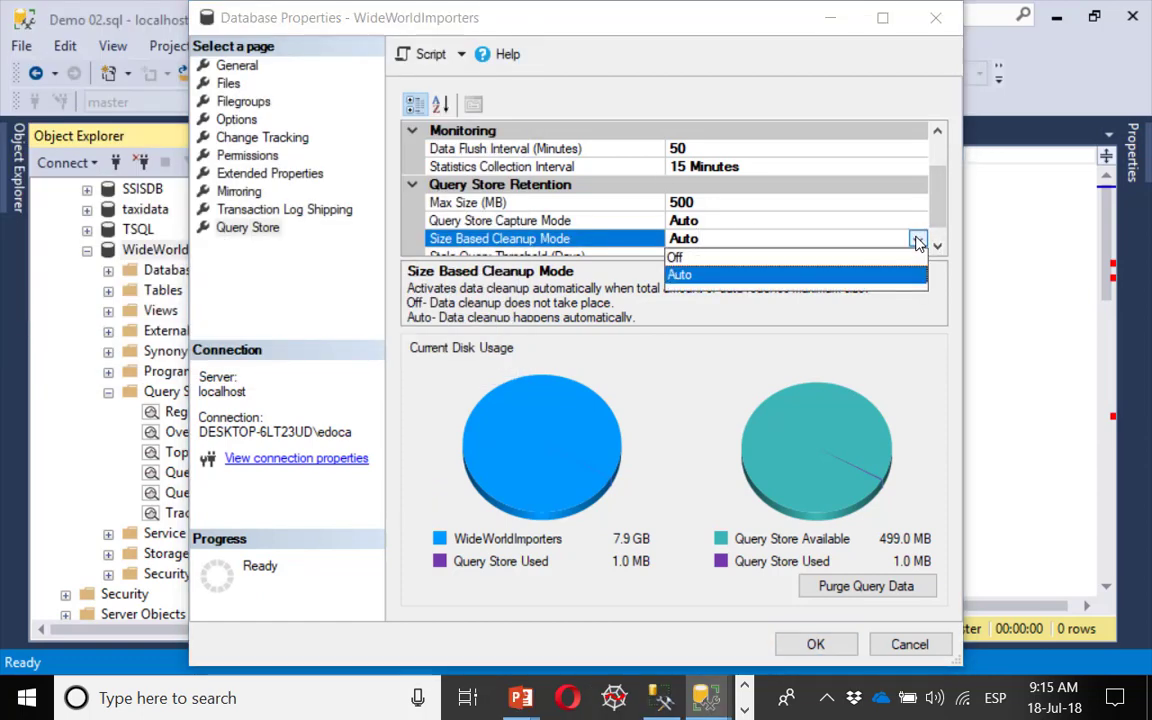
pyautogui.click(917, 242)
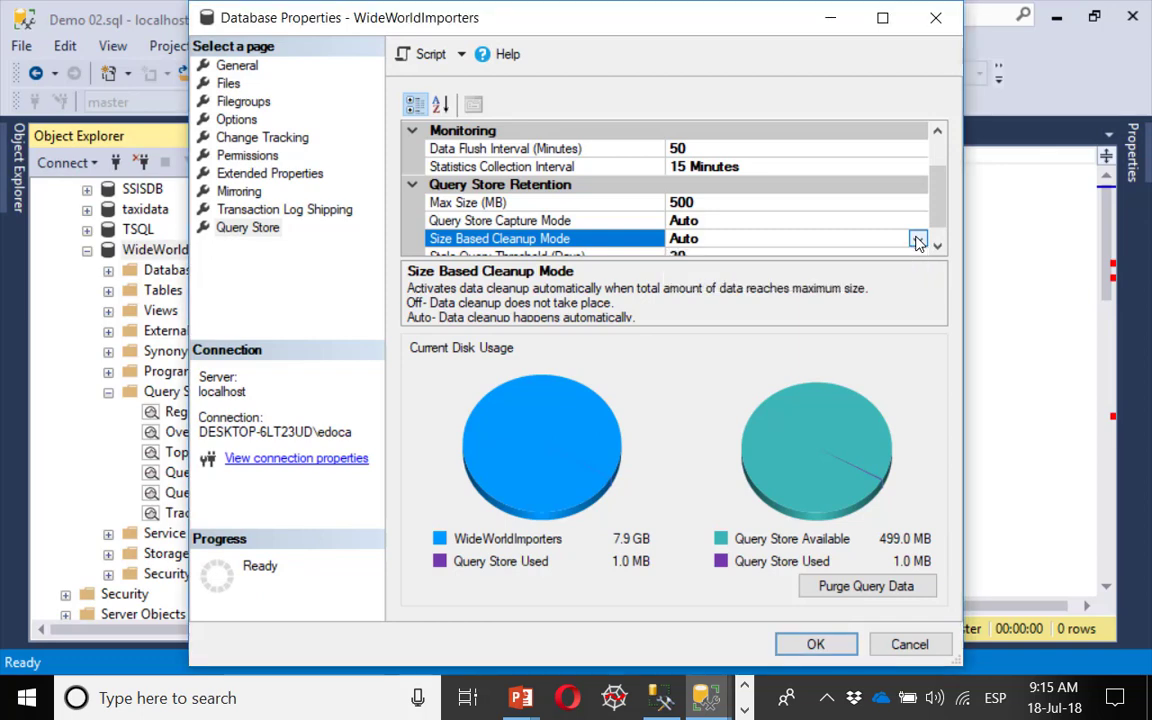
pyautogui.click(938, 246)
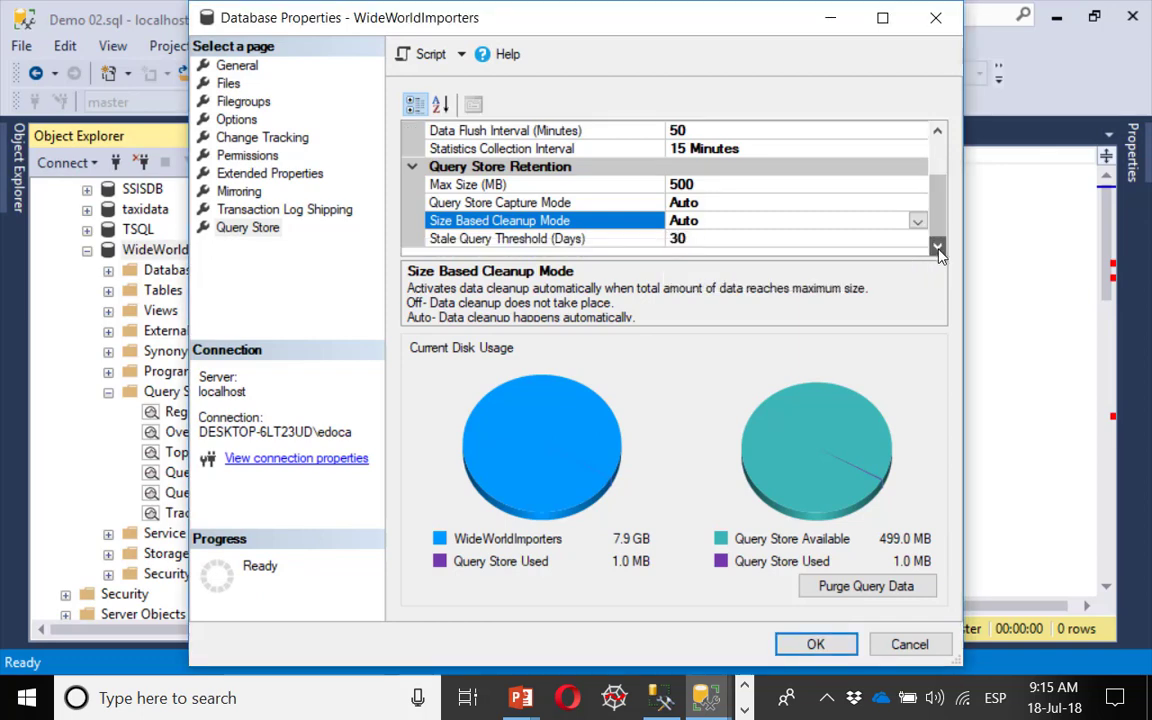
pyautogui.click(714, 239)
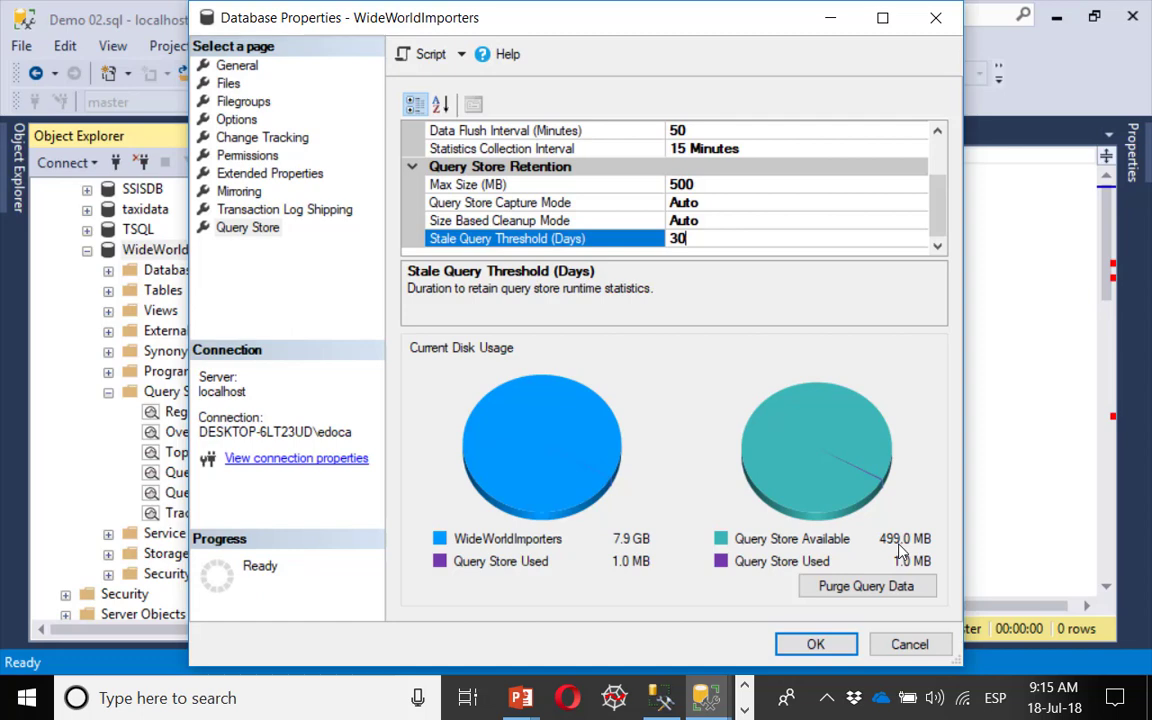
pyautogui.click(906, 644)
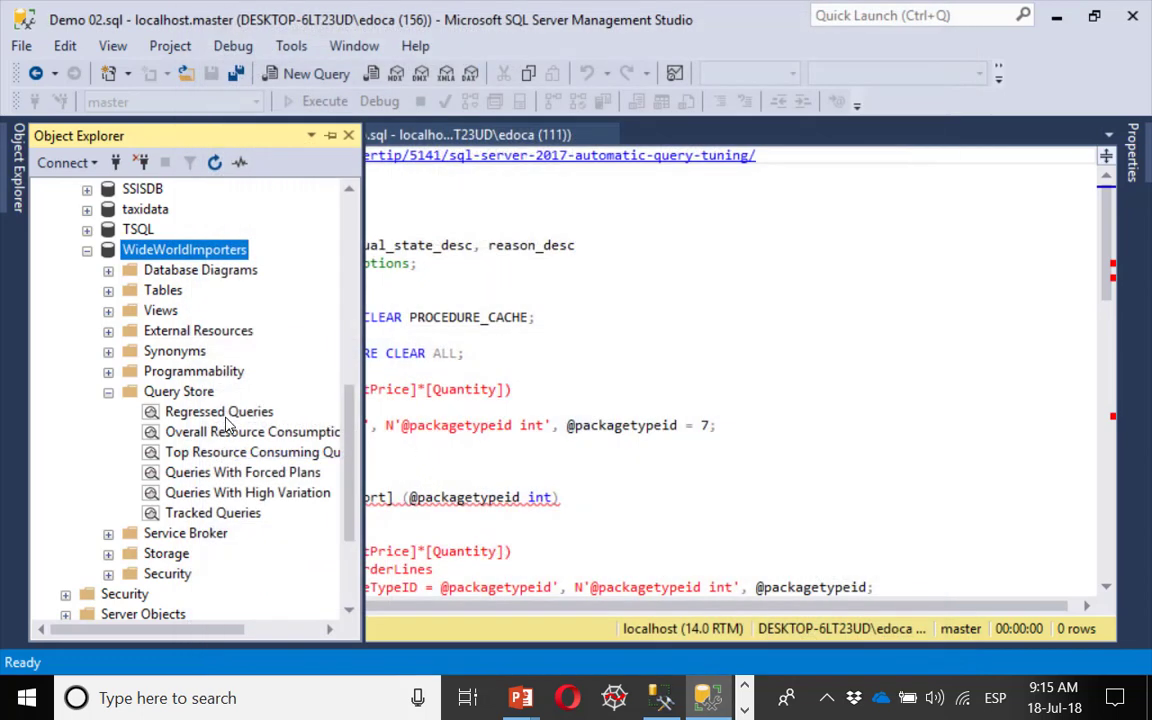
# Step: Try running the Tracked Queries report for WideWorldImporters without a query ID, and close the report
pyautogui.rightClick(221, 517)
pyautogui.click(262, 527)
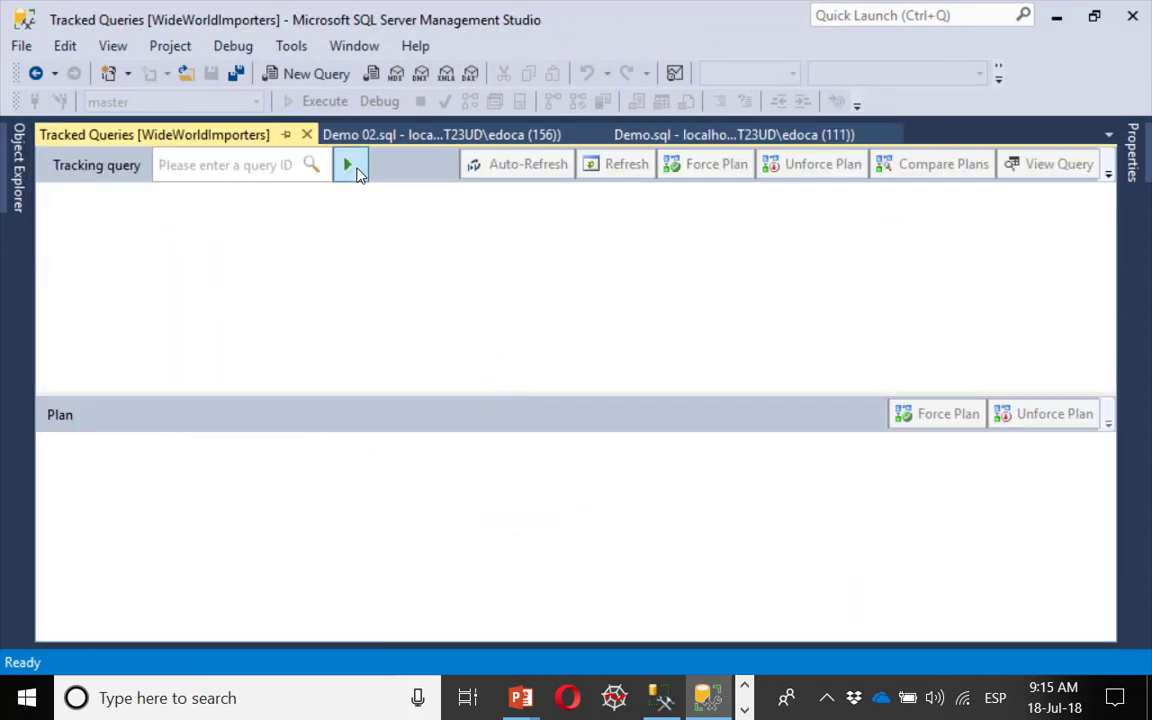
pyautogui.click(347, 164)
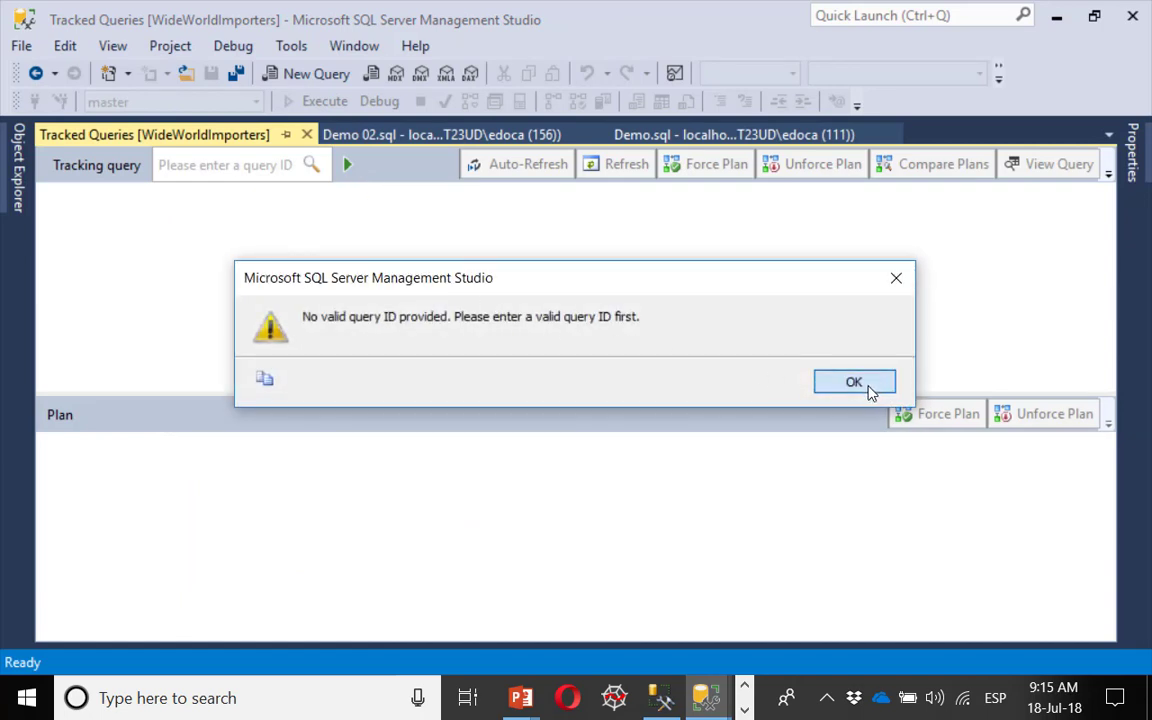
pyautogui.click(866, 388)
pyautogui.click(280, 167)
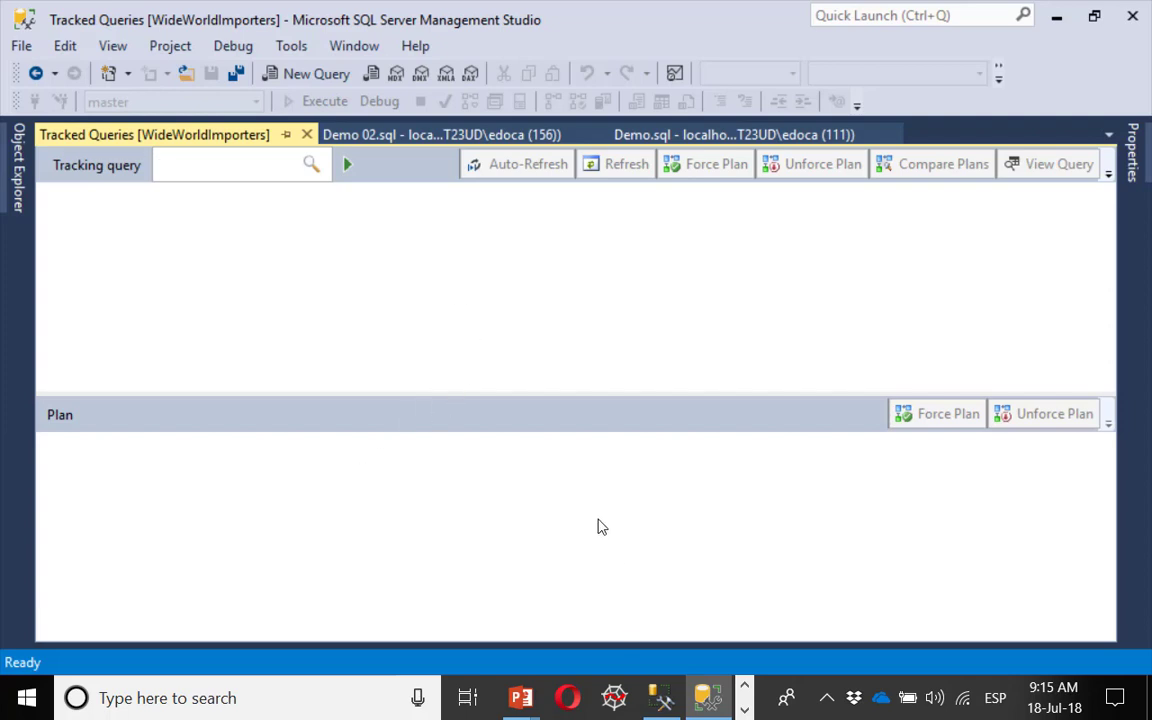
pyautogui.click(306, 140)
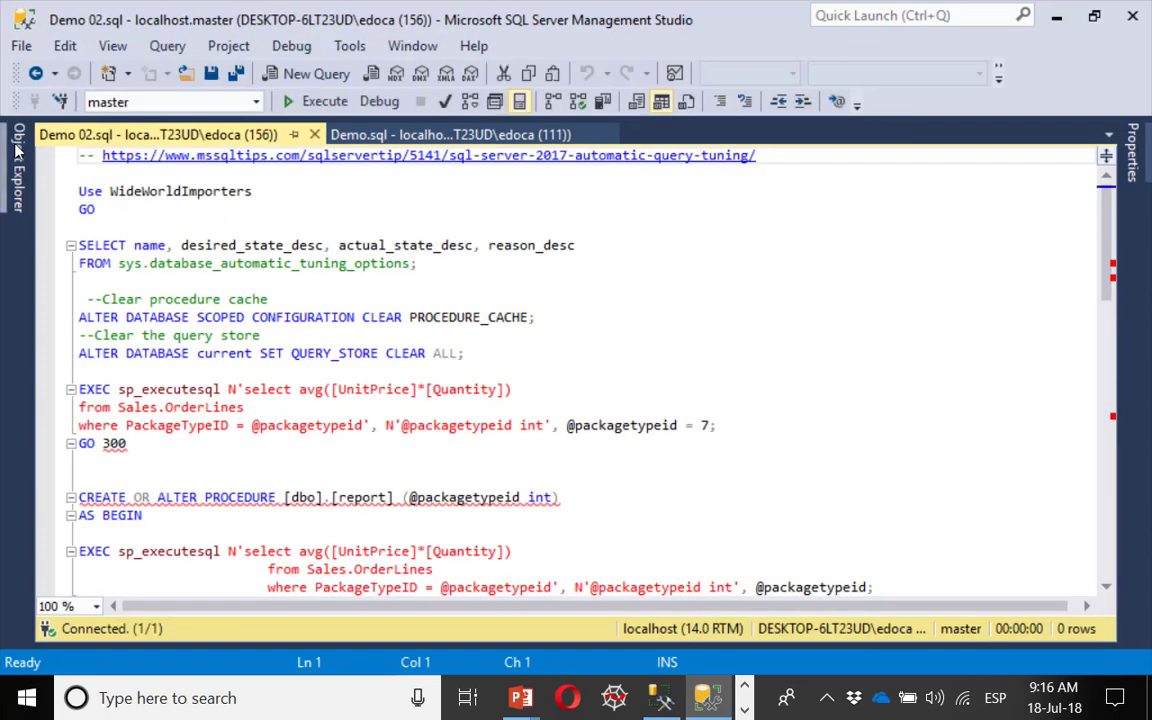
# Step: Open the Regressed Queries report for WideWorldImporters and review its horizontal axis options and the plan points of query 4
pyautogui.moveTo(18, 165)
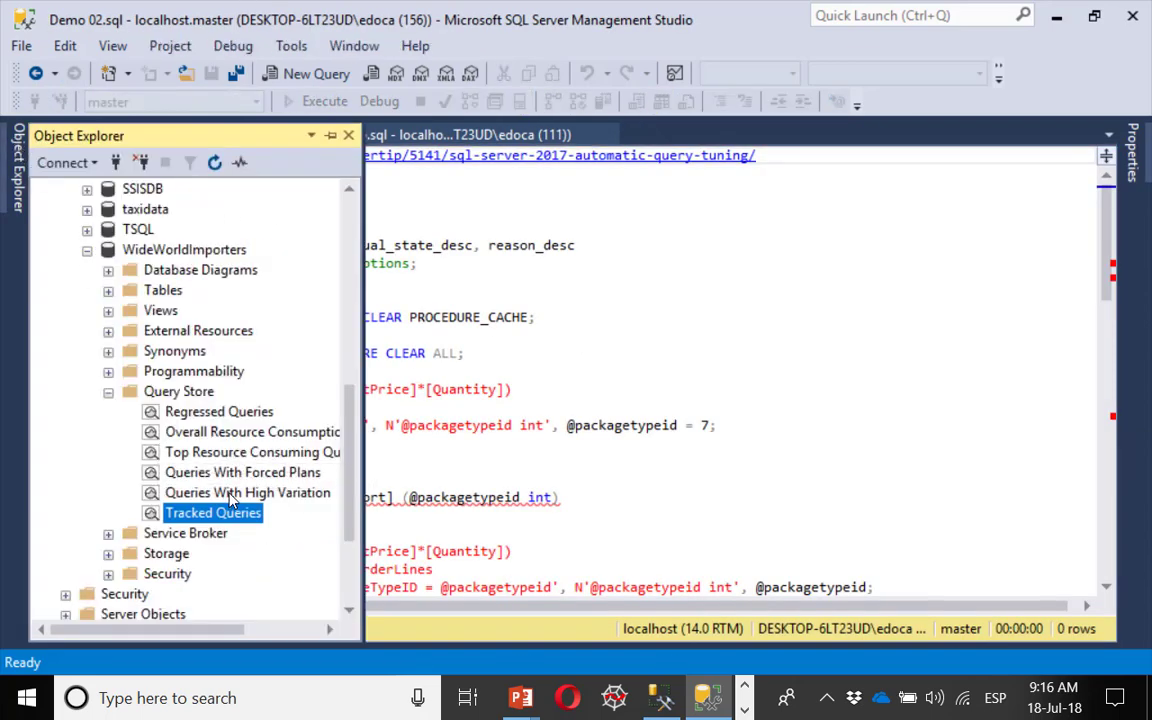
pyautogui.rightClick(216, 413)
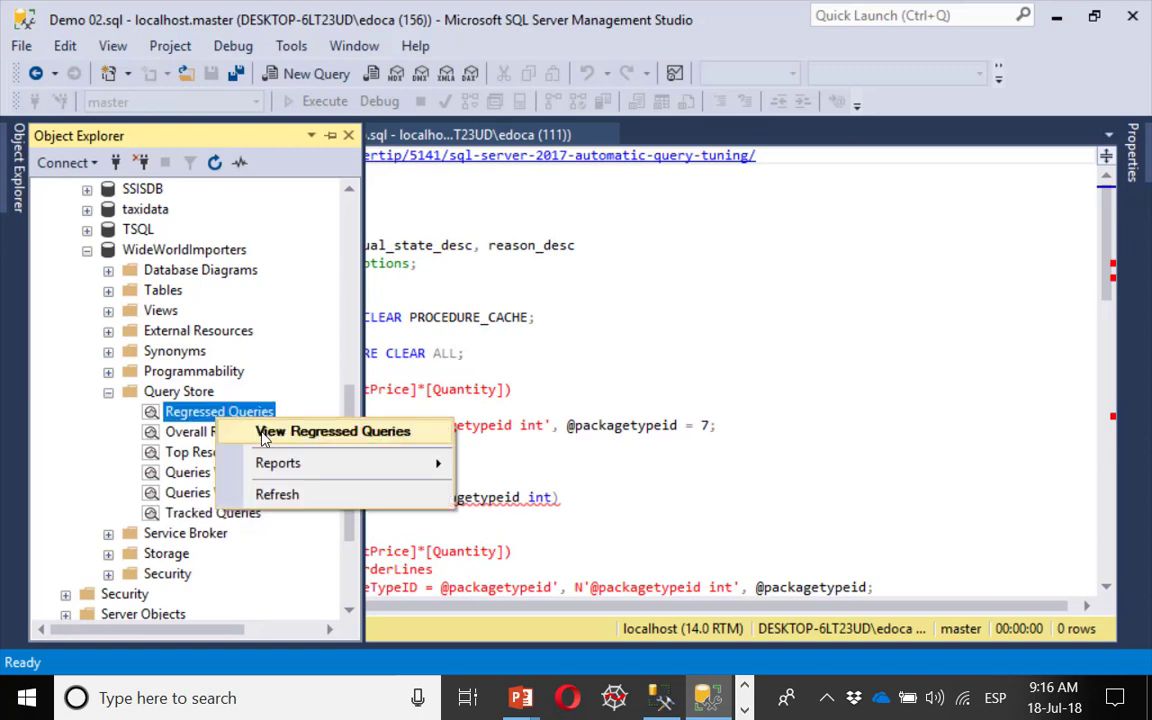
pyautogui.click(333, 431)
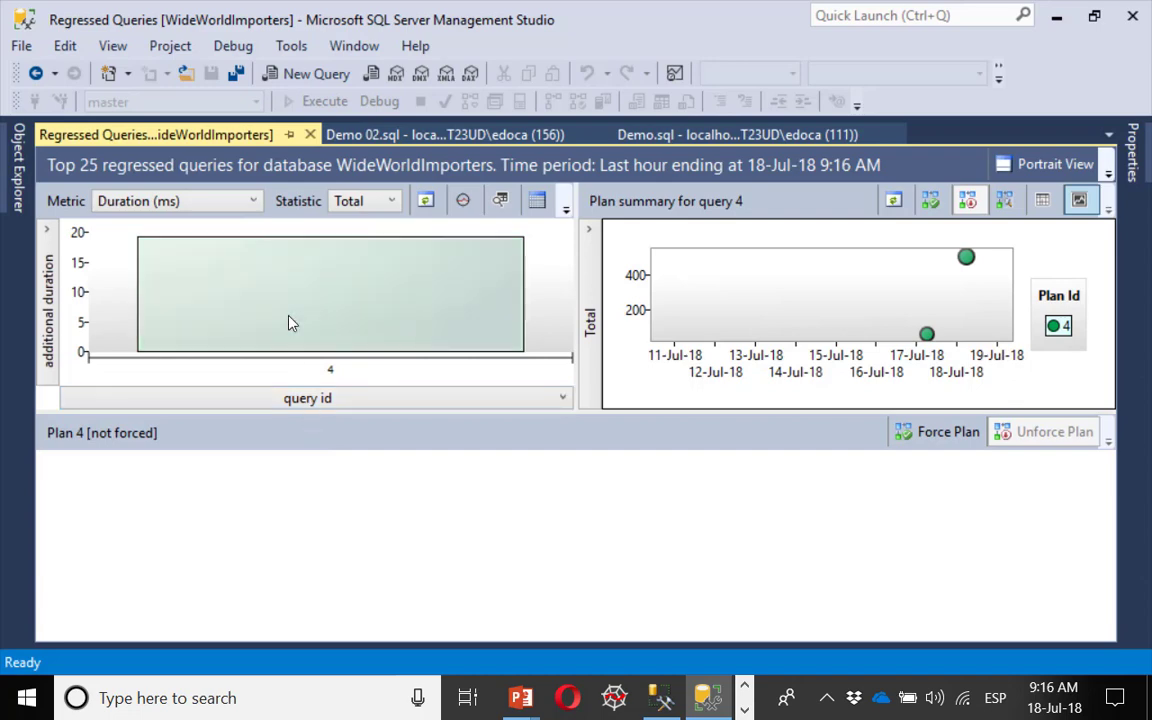
pyautogui.click(366, 398)
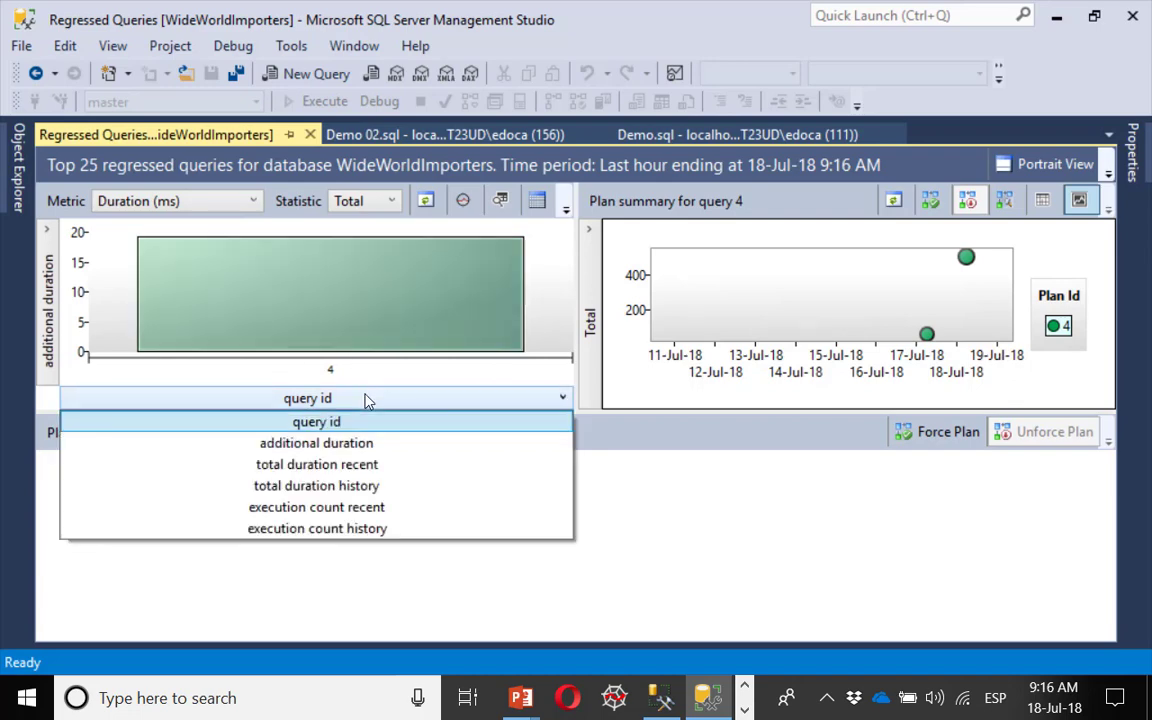
pyautogui.click(366, 399)
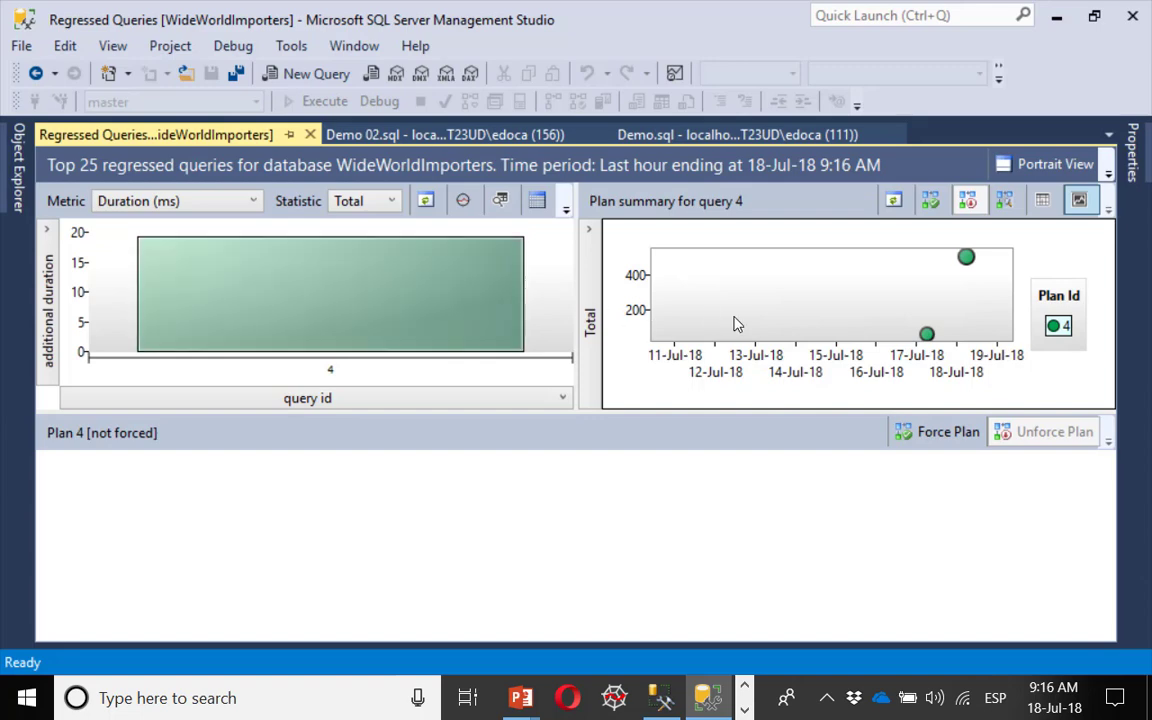
pyautogui.moveTo(930, 342)
pyautogui.moveTo(970, 262)
# Step: Open the Overall Resource Consumption report, drill into the tallest Duration bar, and inspect query 3 and its plan 2
pyautogui.click(18, 168)
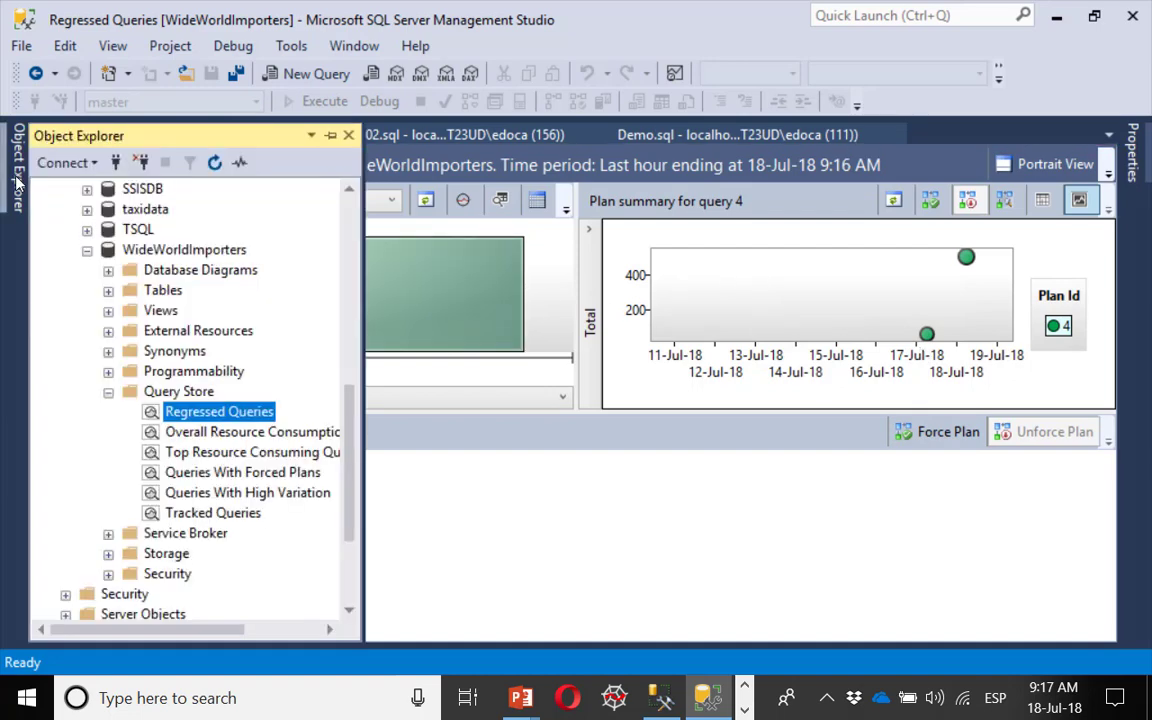
pyautogui.rightClick(240, 430)
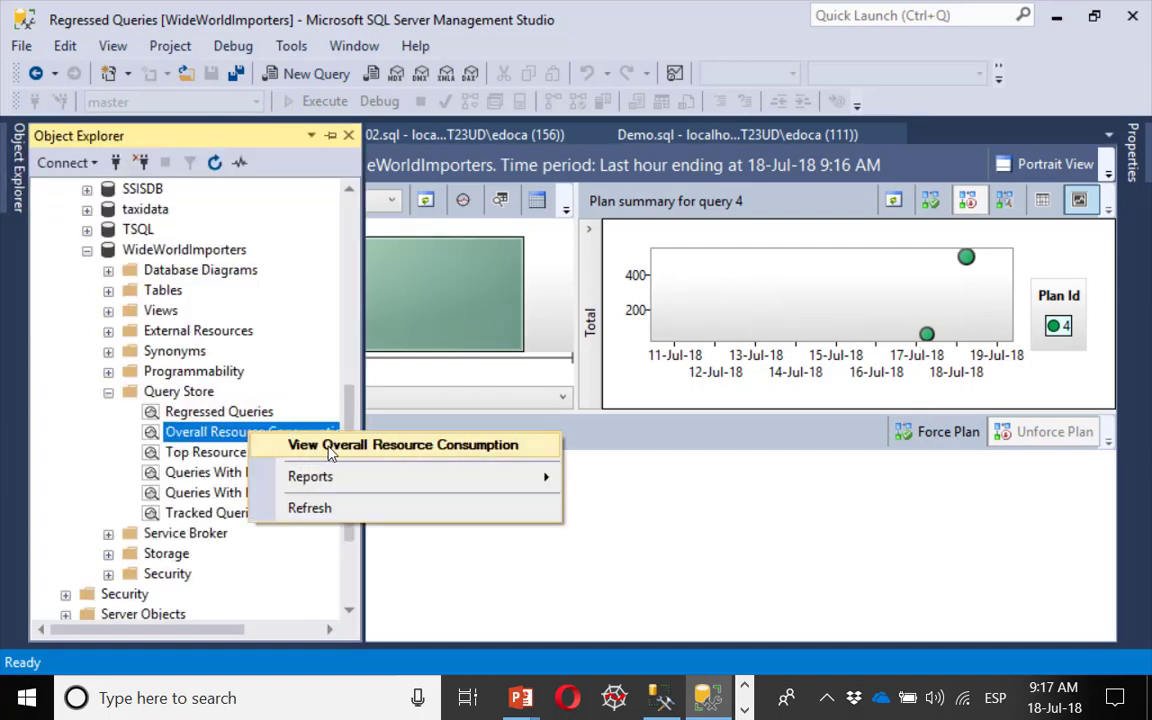
pyautogui.click(350, 438)
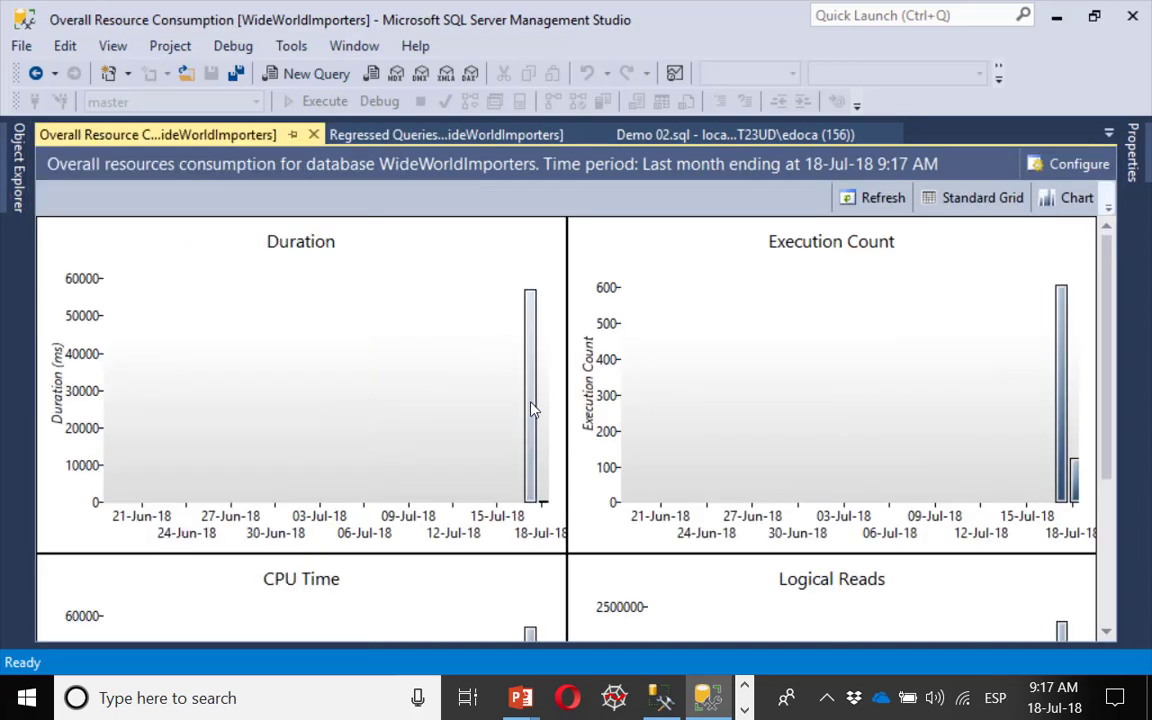
pyautogui.moveTo(533, 405)
pyautogui.click(533, 405)
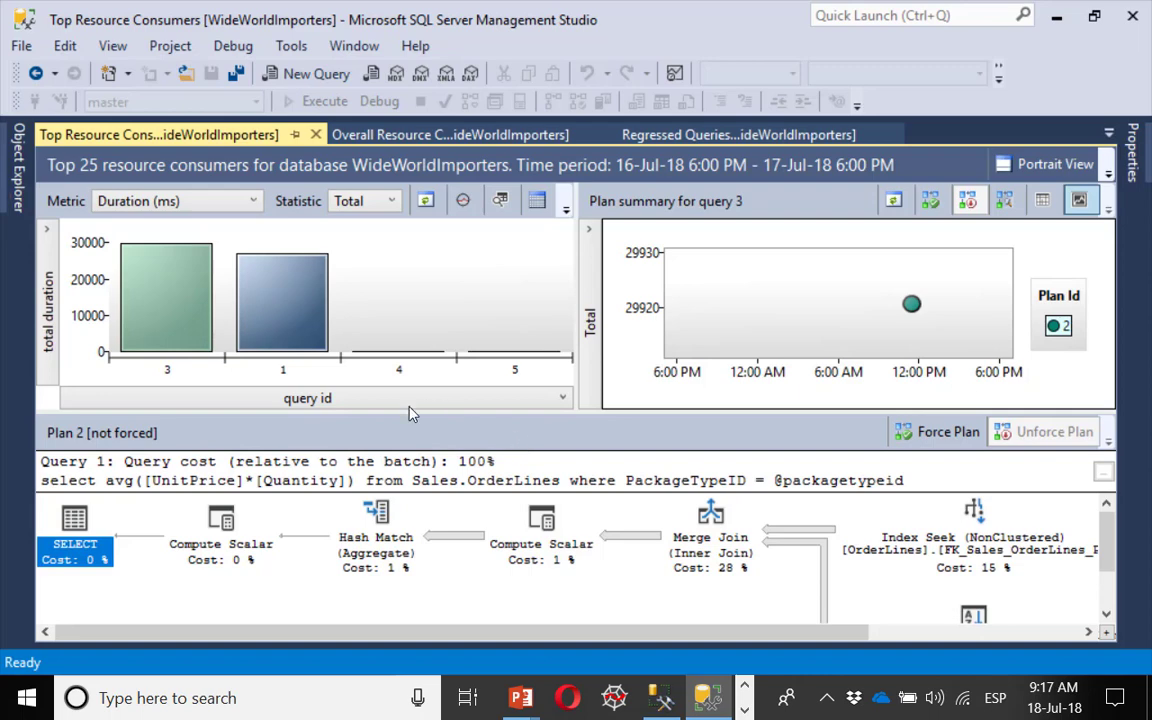
pyautogui.moveTo(152, 304)
pyautogui.moveTo(610, 632); pyautogui.dragTo(583, 616)
pyautogui.click(1055, 330)
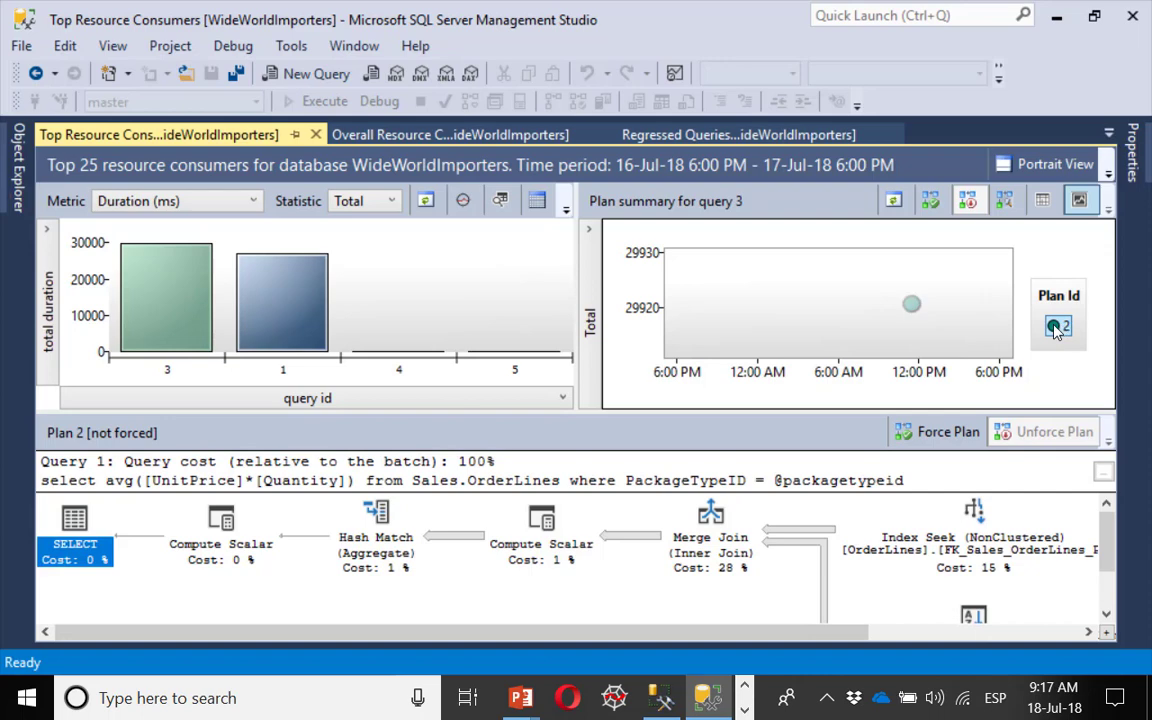
# Step: Open the Top Resource Consuming Queries report, inspect query 4's plan points, and show its plan summary as a grid
pyautogui.click(22, 200)
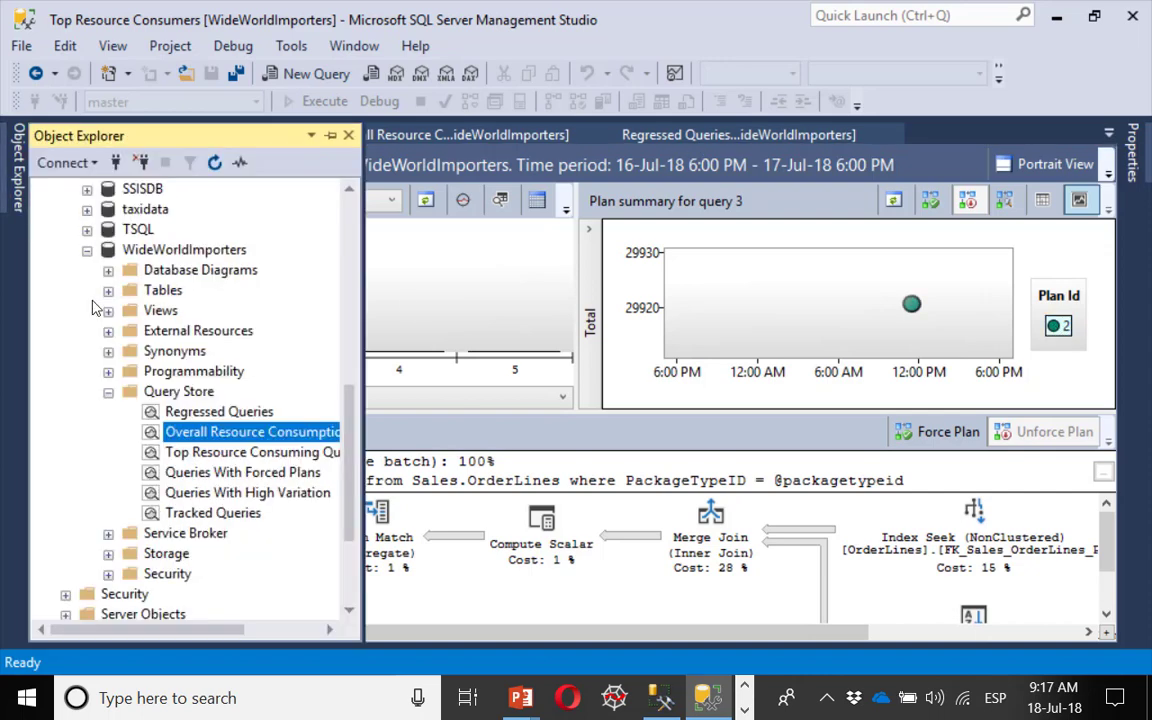
pyautogui.rightClick(270, 452)
pyautogui.click(320, 465)
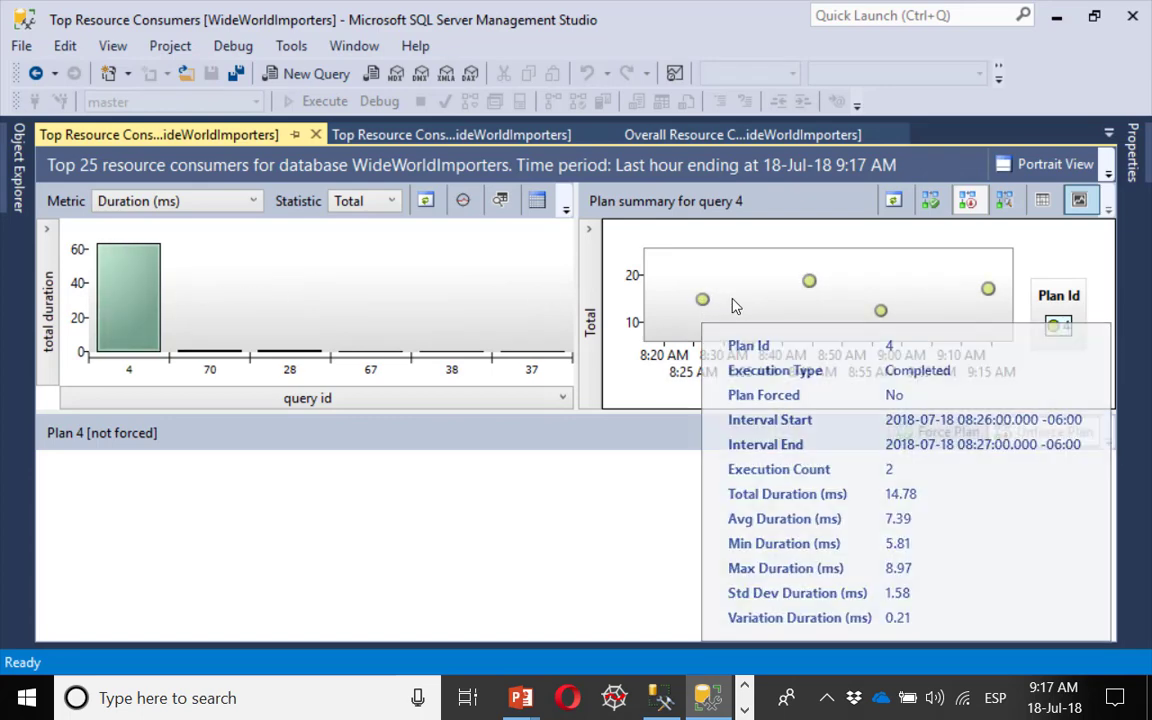
pyautogui.moveTo(809, 288)
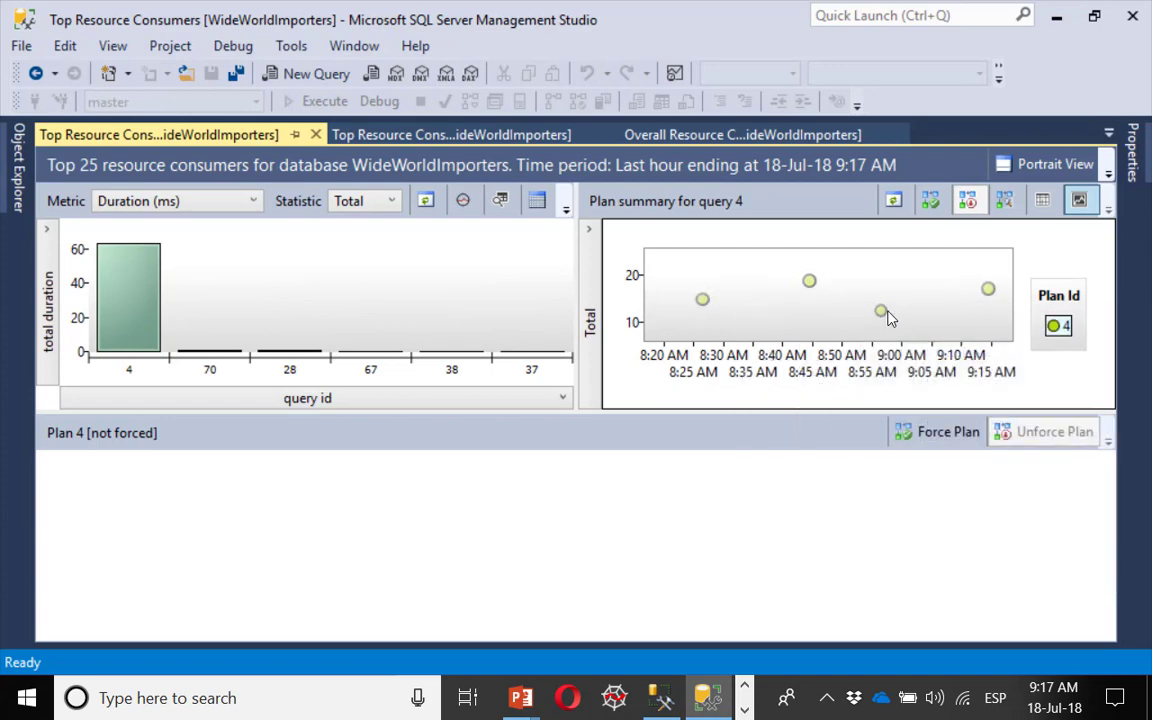
pyautogui.click(1042, 202)
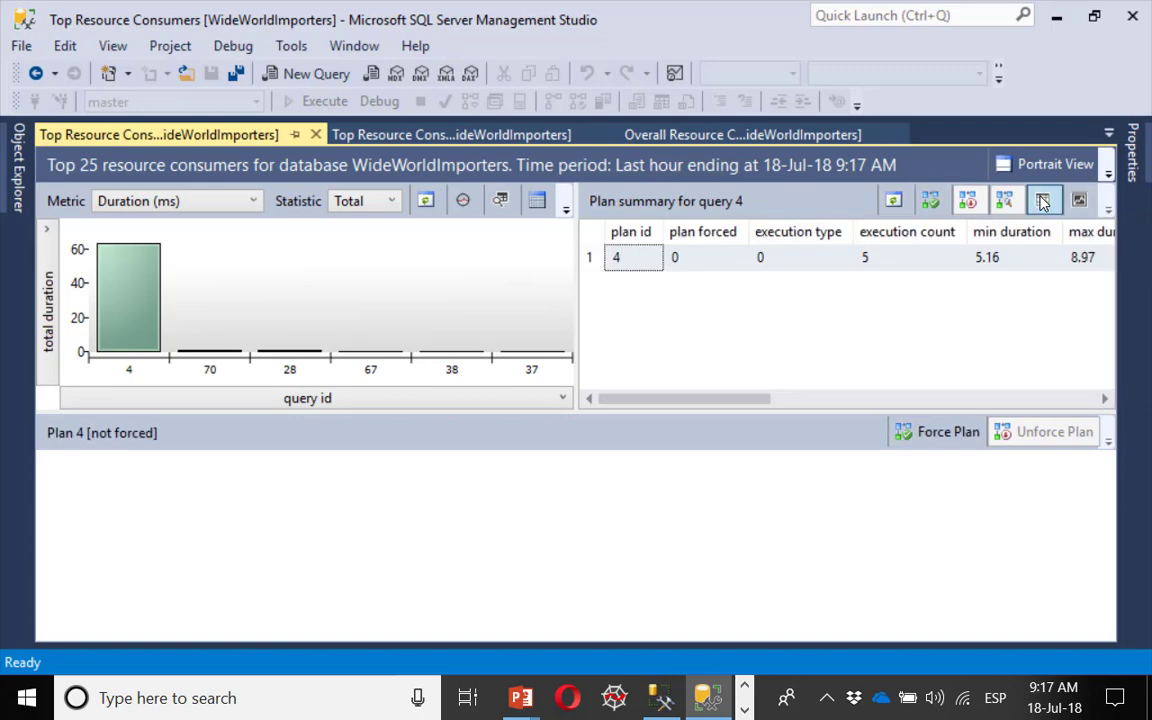
pyautogui.moveTo(757, 399)
pyautogui.mouseDown()
pyautogui.moveTo(1077, 411)
pyautogui.moveTo(752, 406)
pyautogui.mouseUp()
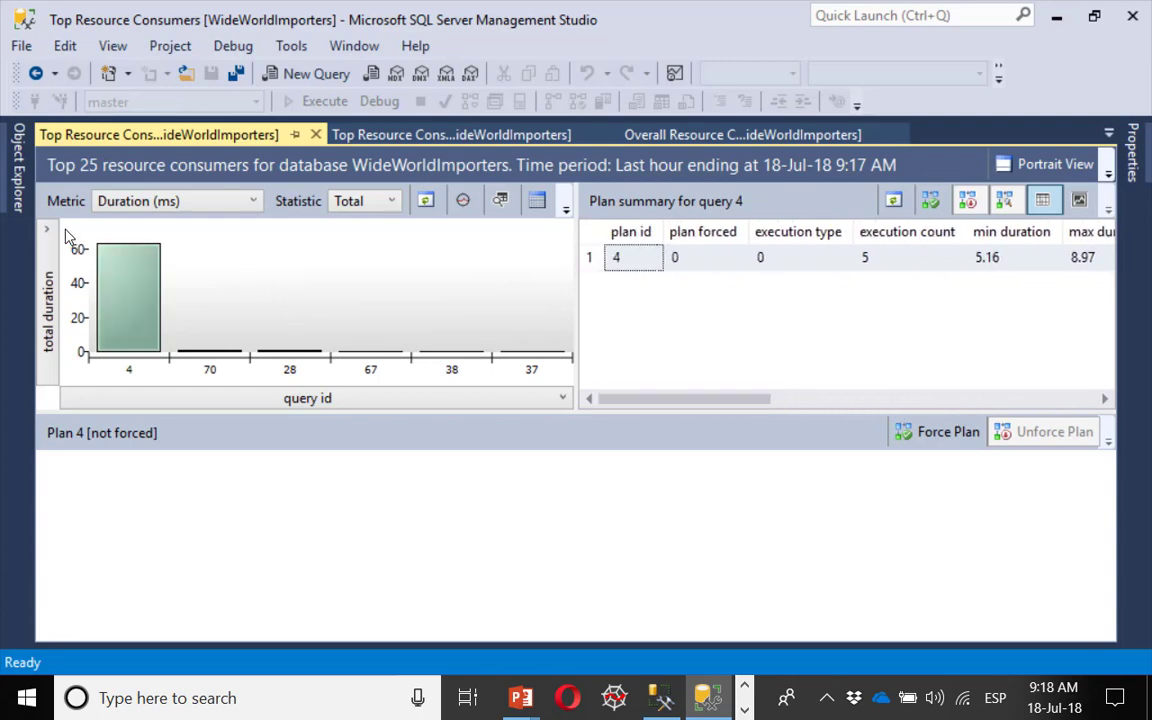
# Step: Open the Queries With Forced Plans report for WideWorldImporters
pyautogui.click(20, 185)
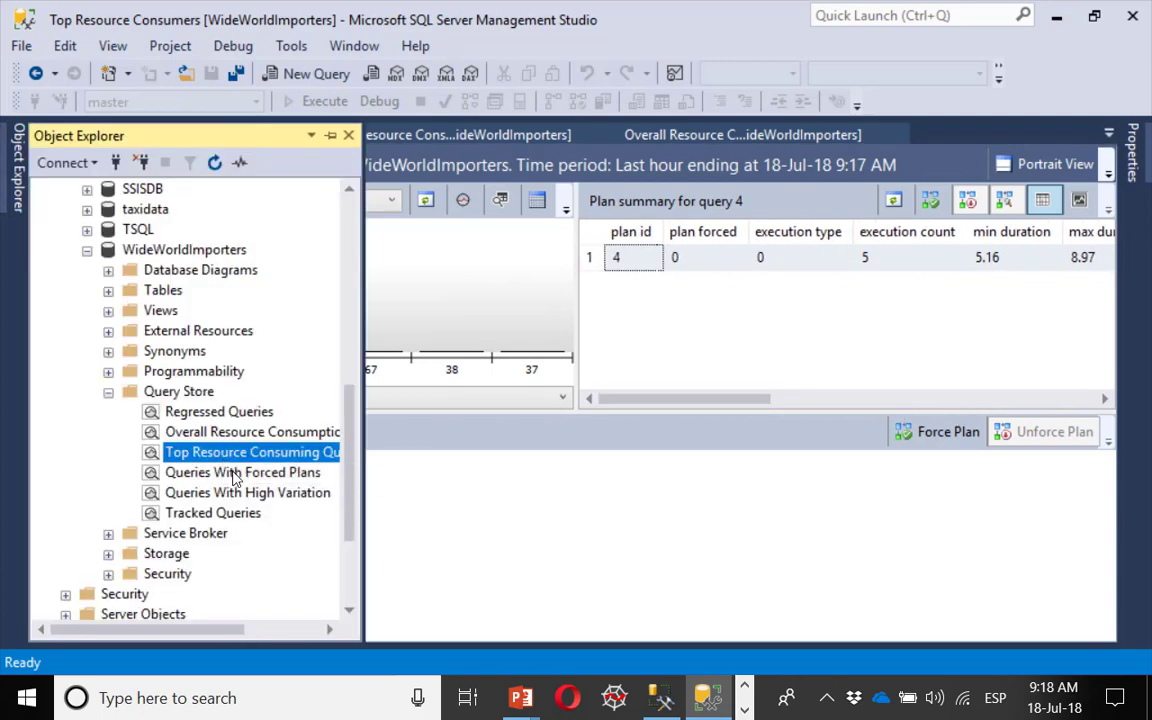
pyautogui.click(233, 475)
pyautogui.rightClick(233, 475)
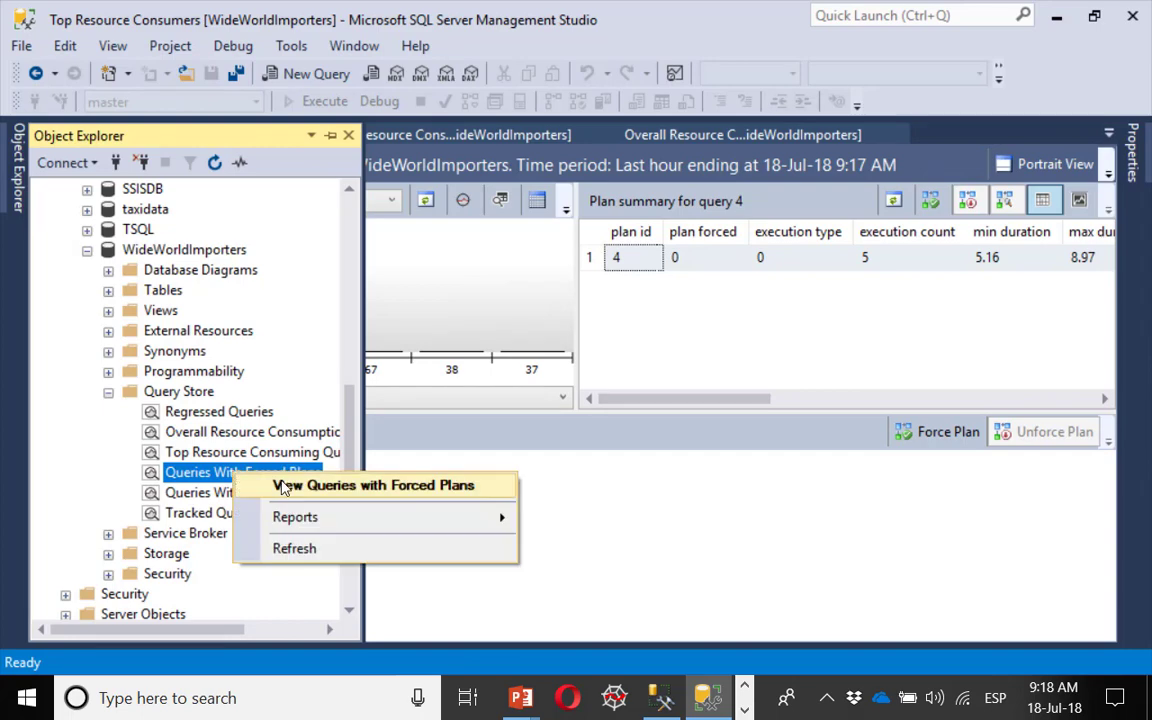
pyautogui.click(280, 488)
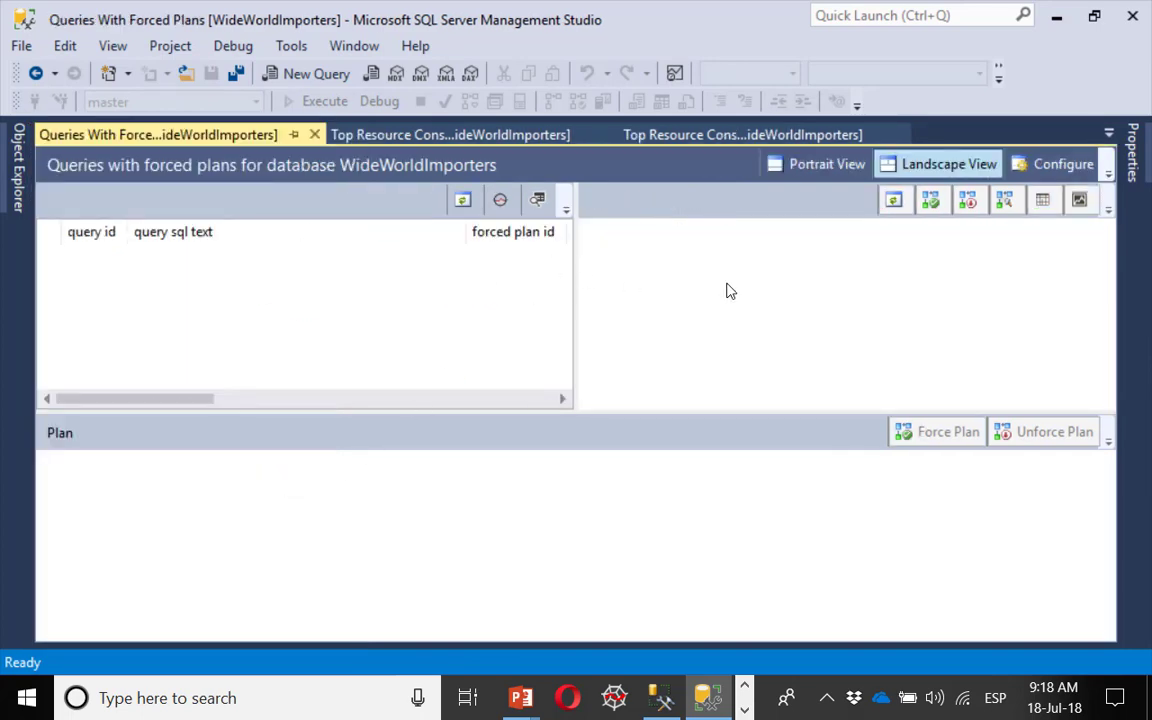
# Step: Open the Queries With High Variation report and review its horizontal axis options and the details of the individual query bars
pyautogui.click(14, 176)
pyautogui.click(240, 495)
pyautogui.rightClick(240, 500)
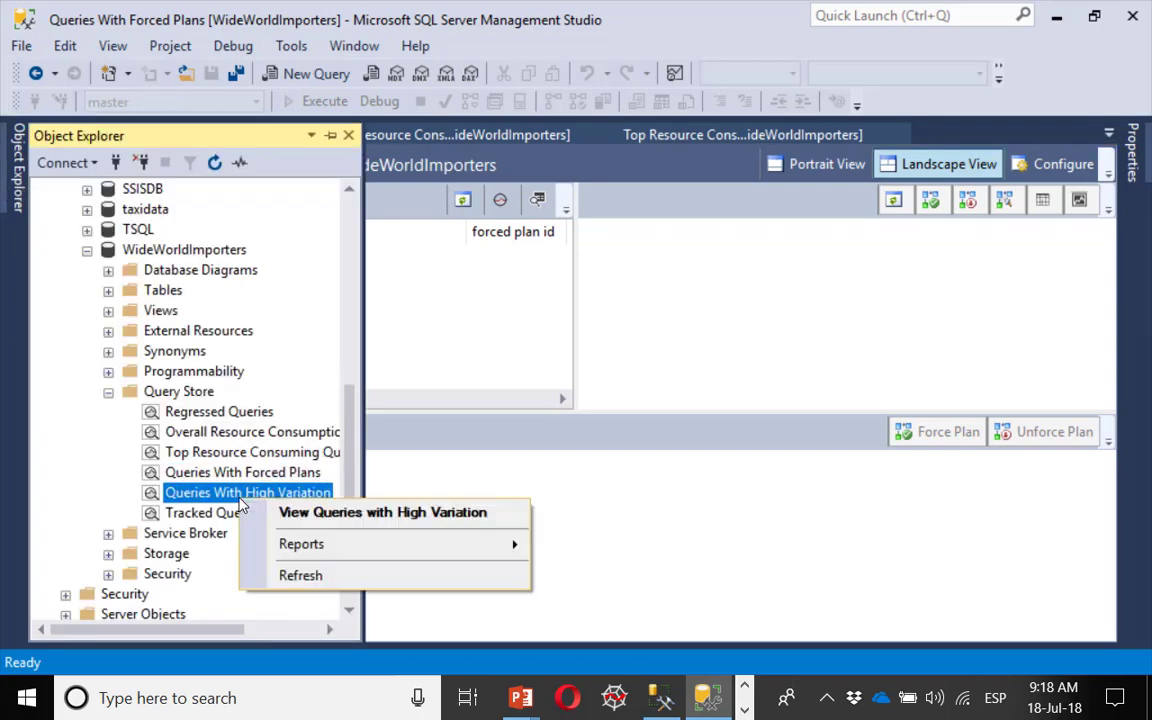
pyautogui.click(282, 510)
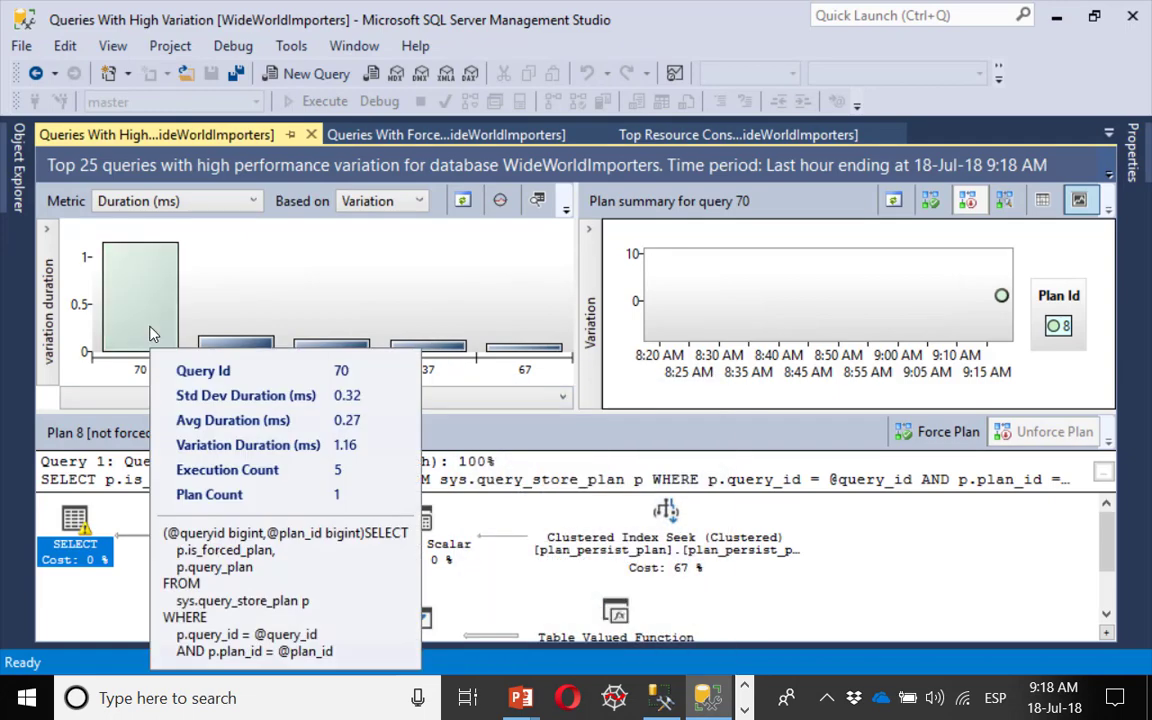
pyautogui.click(315, 399)
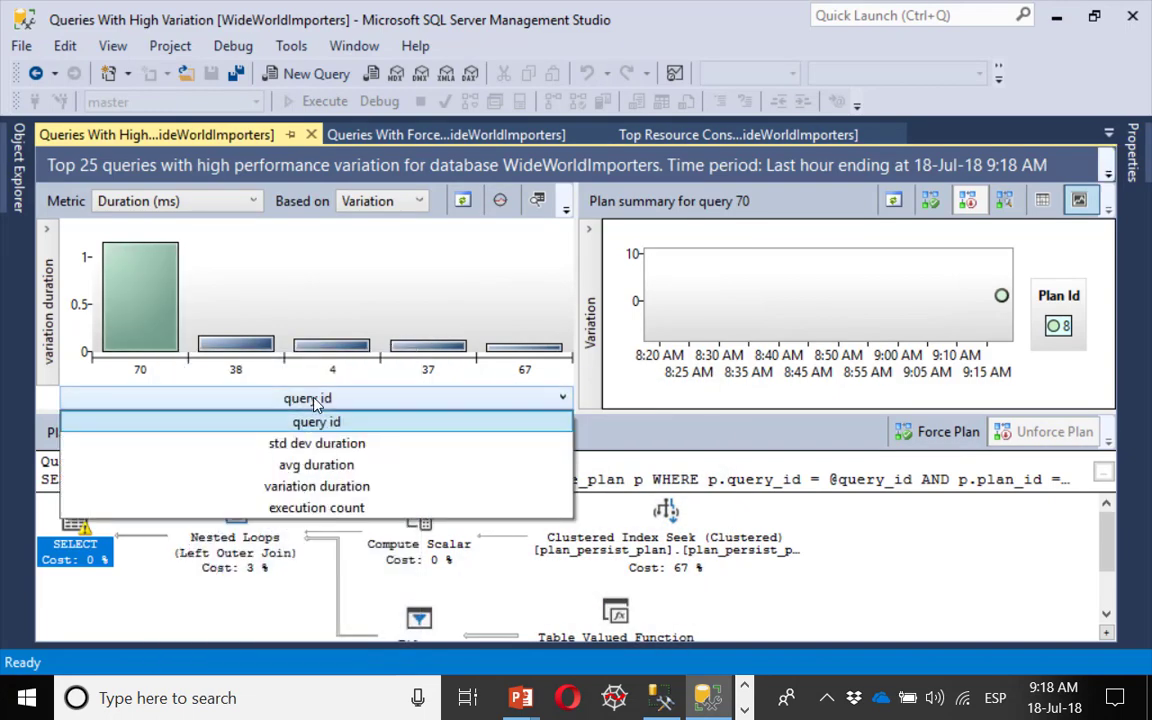
pyautogui.click(315, 399)
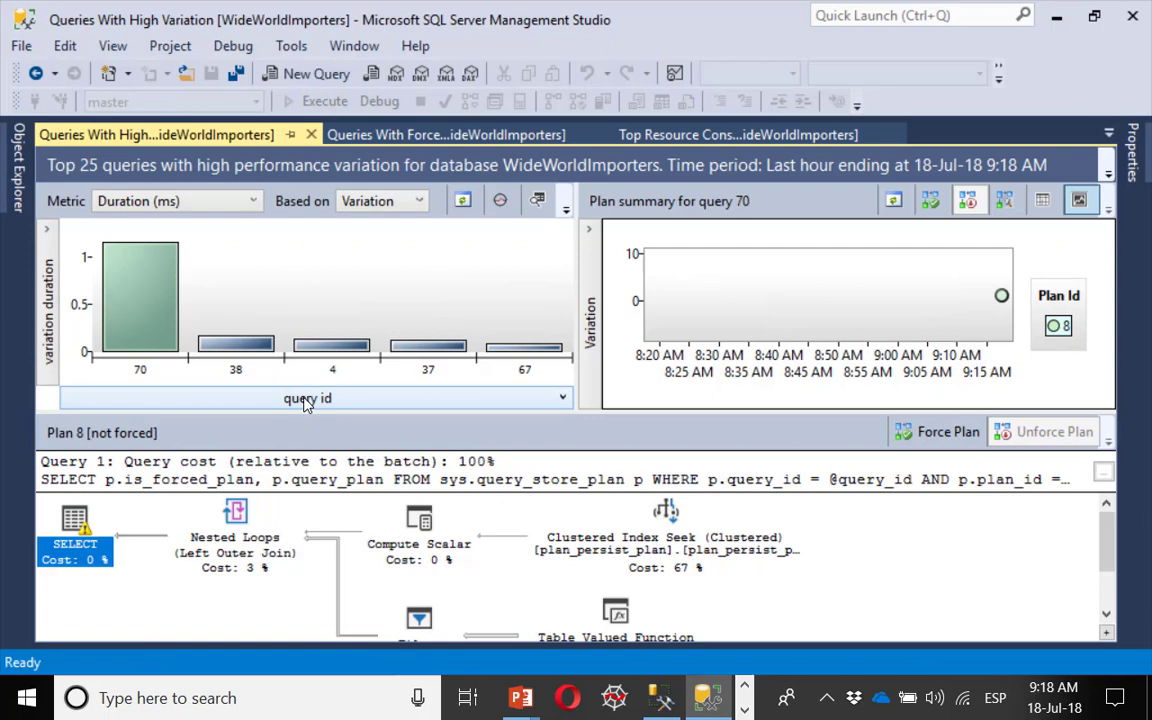
pyautogui.moveTo(255, 358)
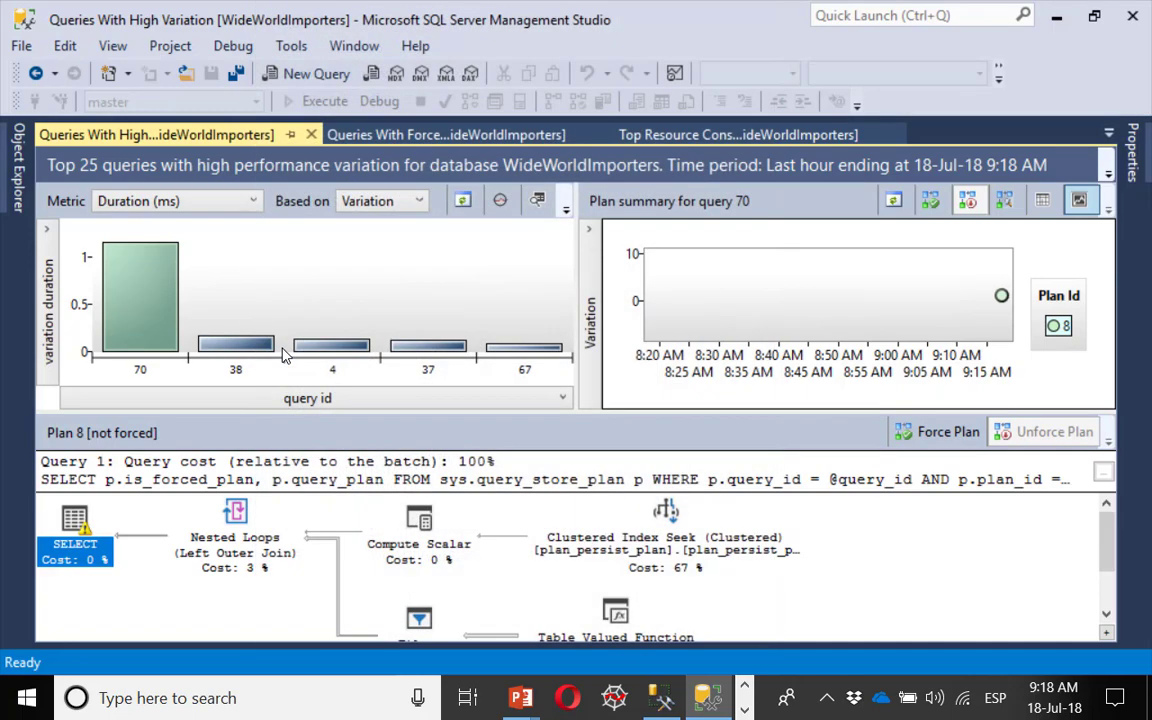
pyautogui.moveTo(157, 338)
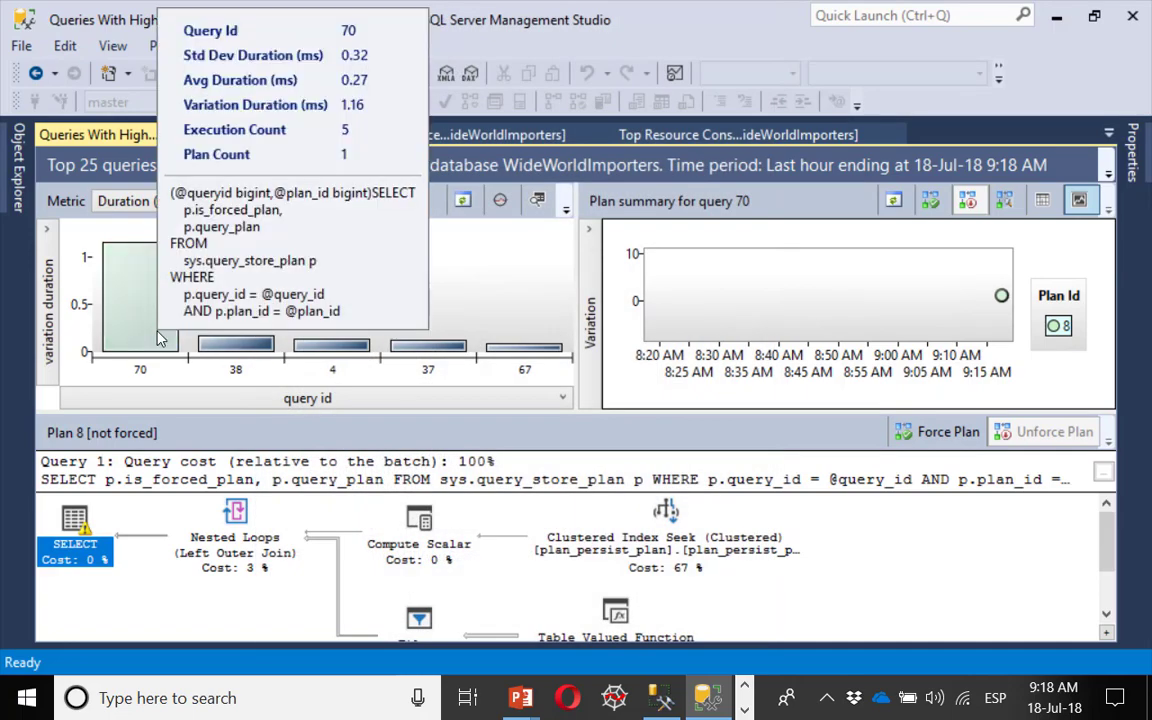
pyautogui.moveTo(432, 358)
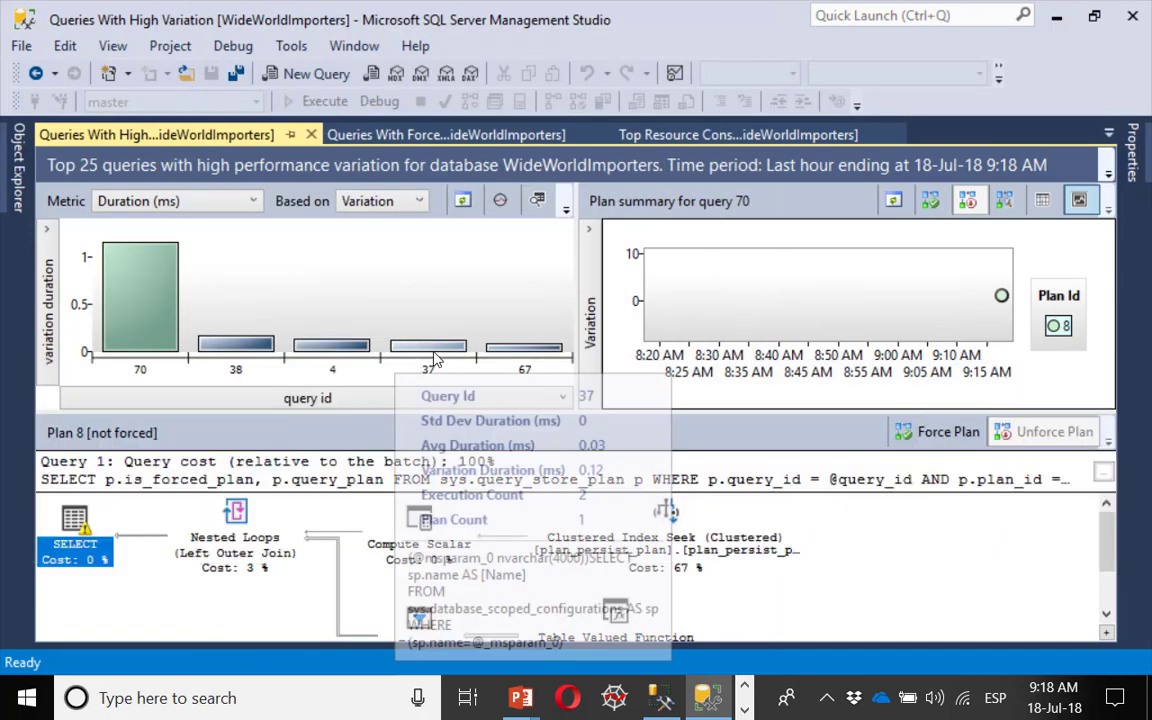
# Step: Select the Tracked Queries report in the WideWorldImporters database tree and collapse the Query Store folder
pyautogui.click(18, 168)
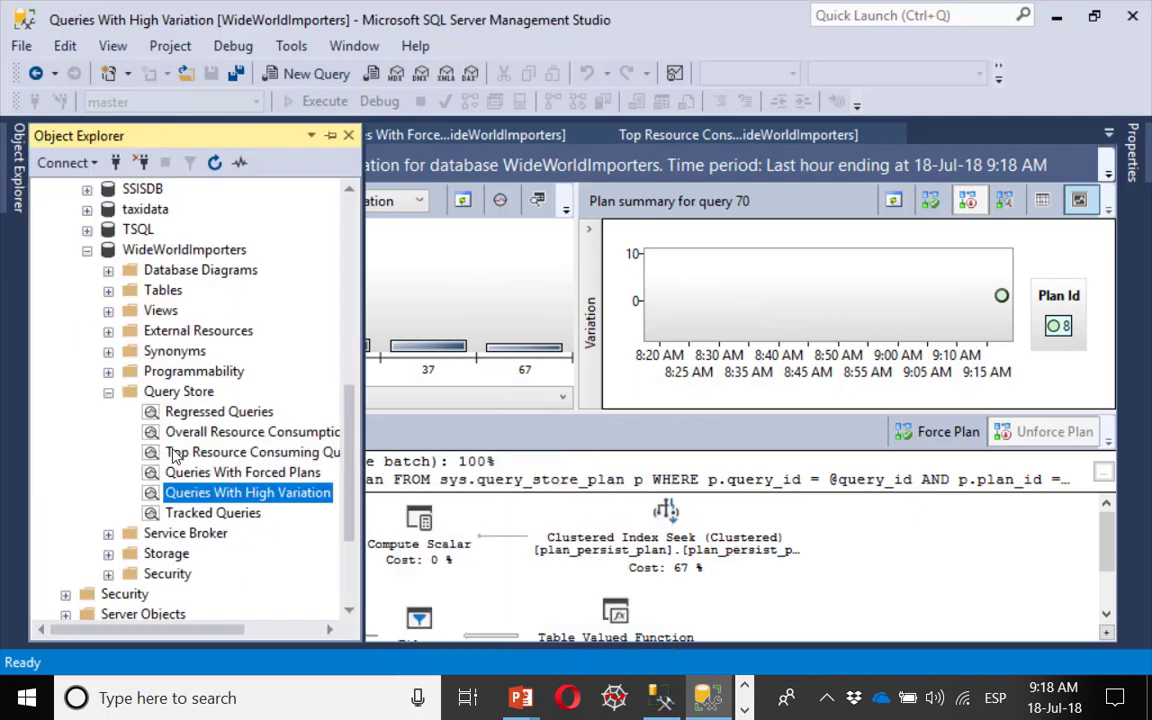
pyautogui.click(178, 511)
pyautogui.doubleClick(155, 394)
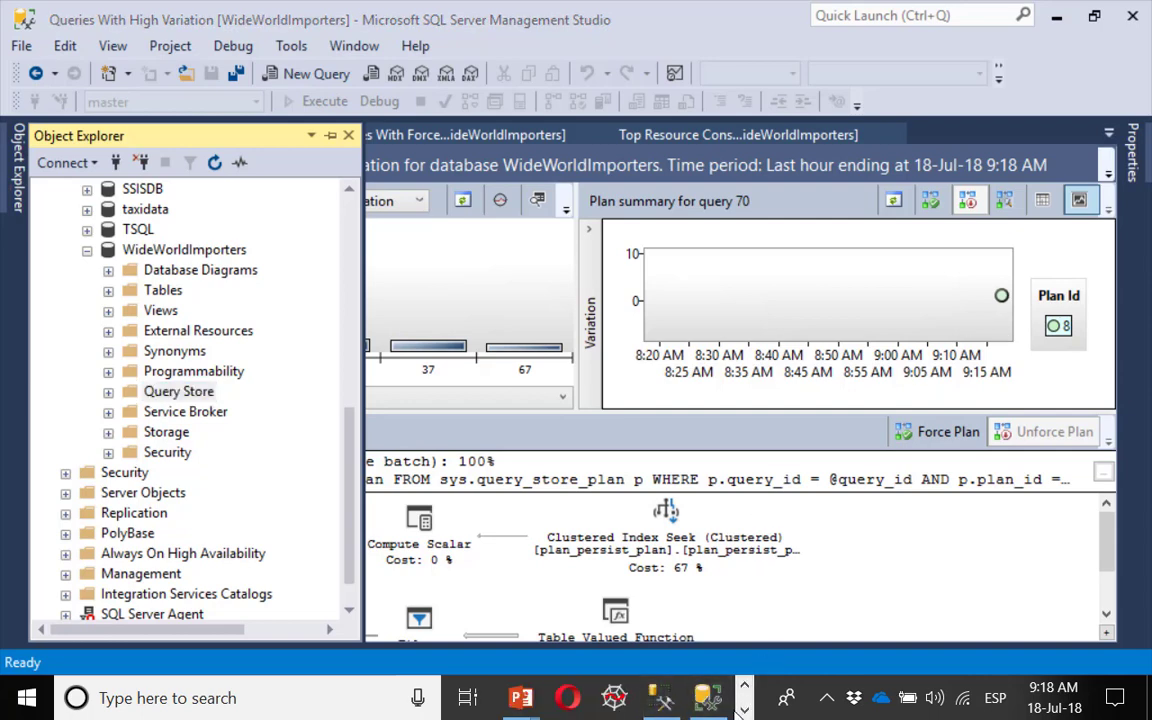
# Step: Switch to the PowerPoint slide show on SQL Server 2016 Query Store and go to its first slide
pyautogui.moveTo(535, 700)
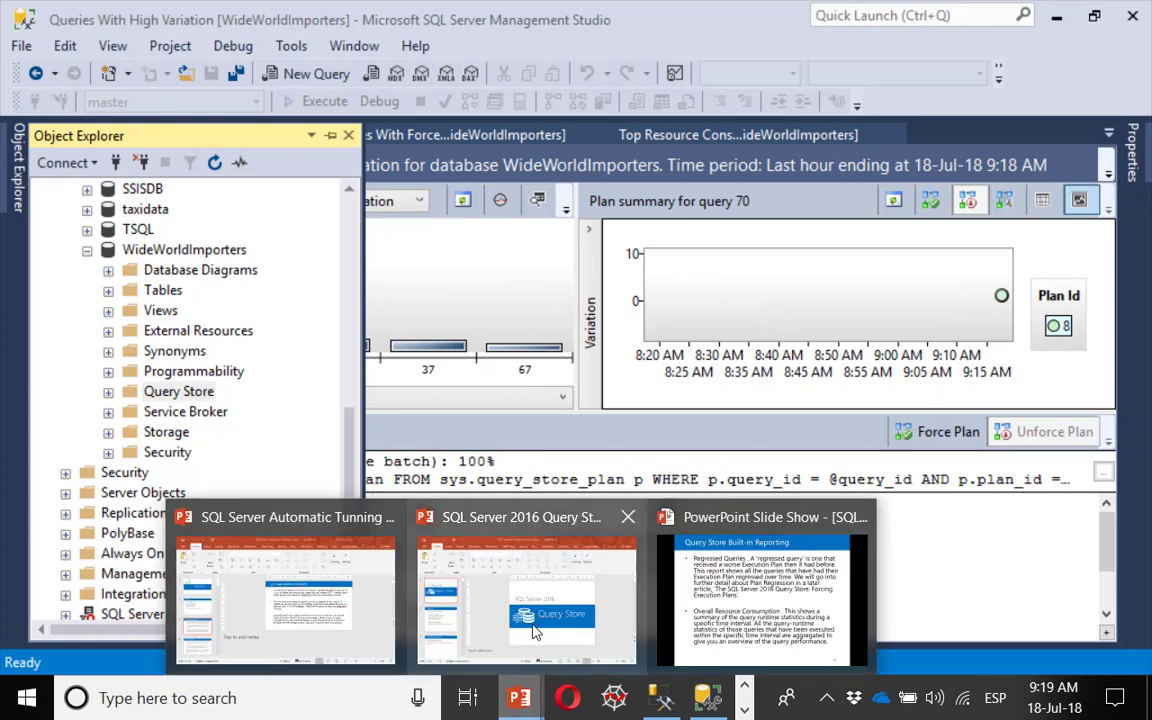
pyautogui.click(485, 580)
pyautogui.click(380, 152)
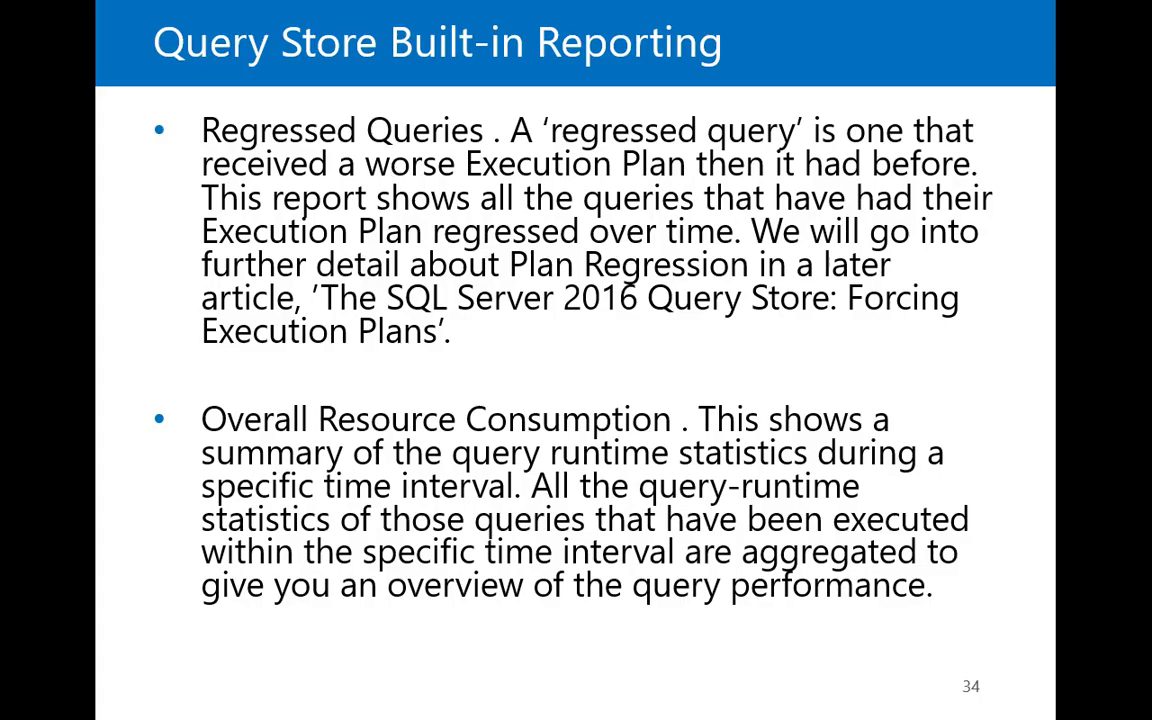
pyautogui.press('Home')
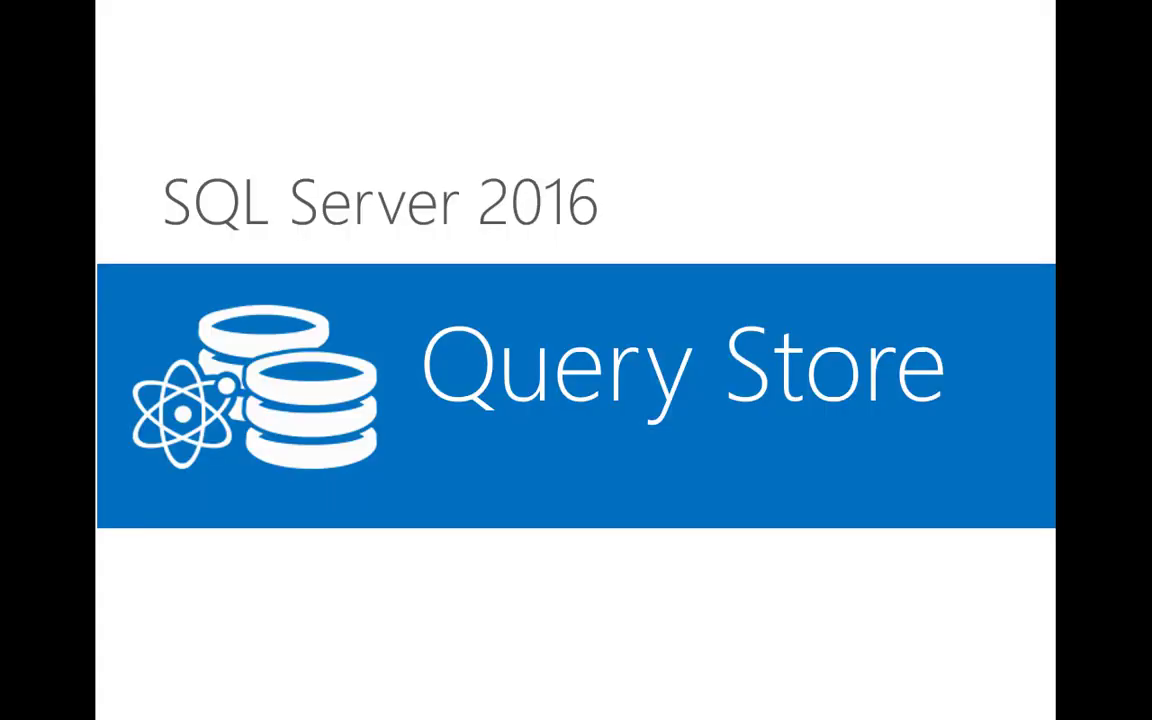